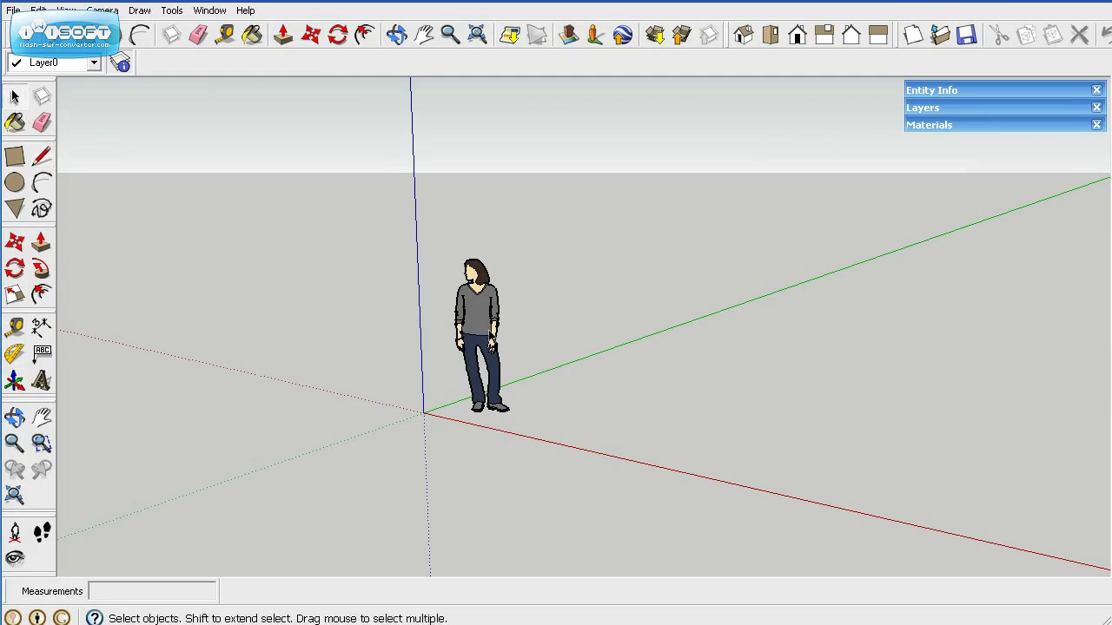
# Delete the default human figure and switch to the standard front view.
pyautogui.click(479, 339)
pyautogui.press('Delete')
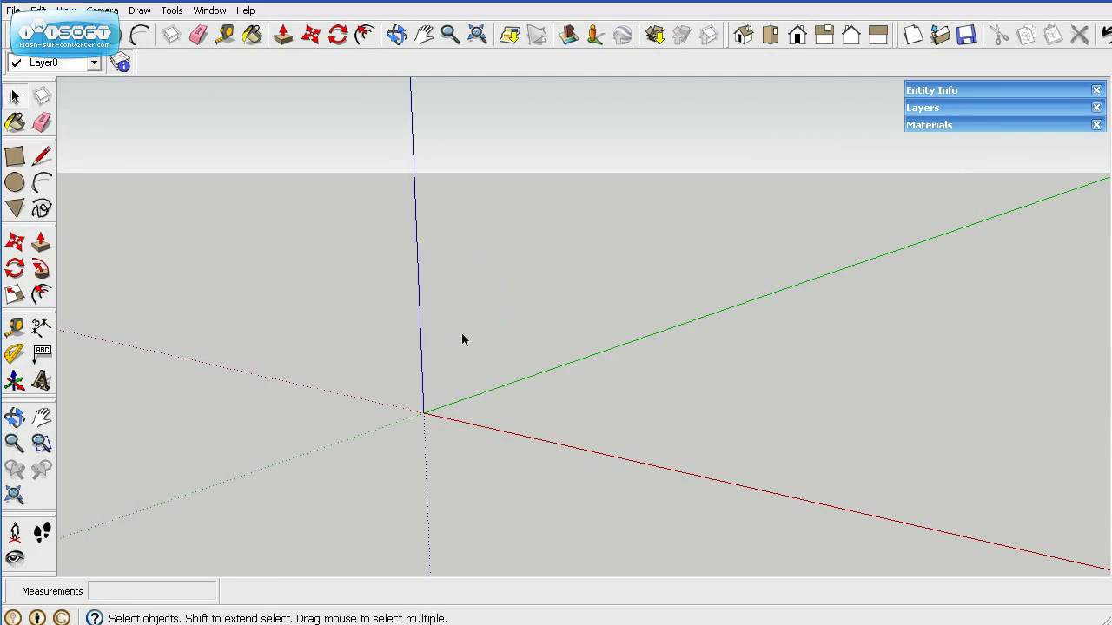
pyautogui.click(798, 36)
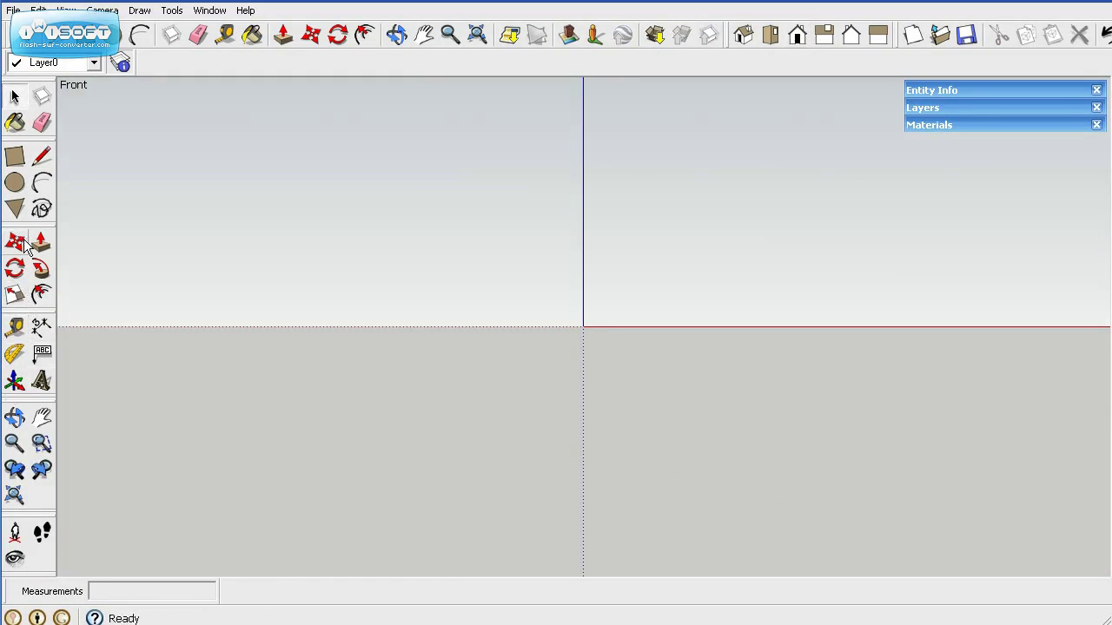
# Create a horizontal guide about 1' 11 5/16" above the red axis and a second one 48" above the first.
pyautogui.click(42, 418)
pyautogui.moveTo(616, 298); pyautogui.dragTo(265, 432)
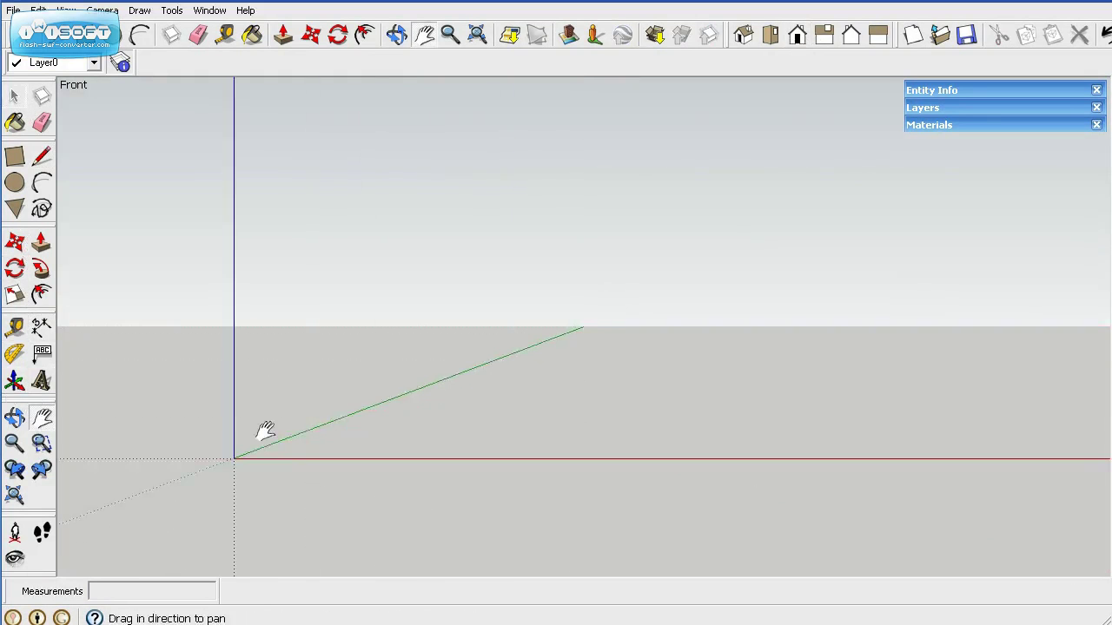
pyautogui.click(14, 327)
pyautogui.click(370, 458)
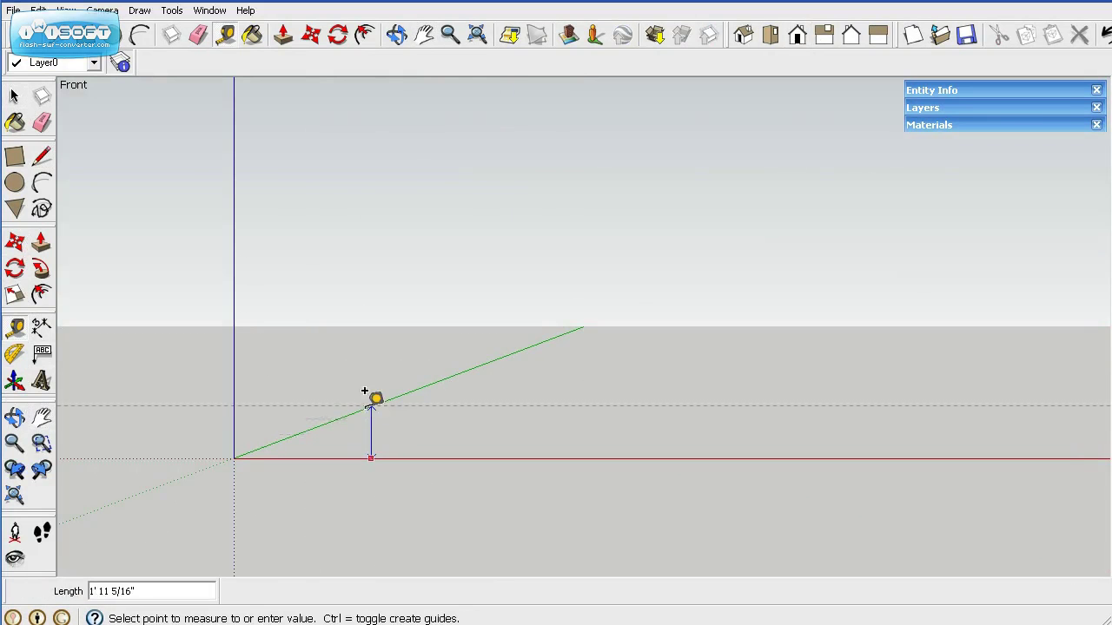
pyautogui.click(364, 391)
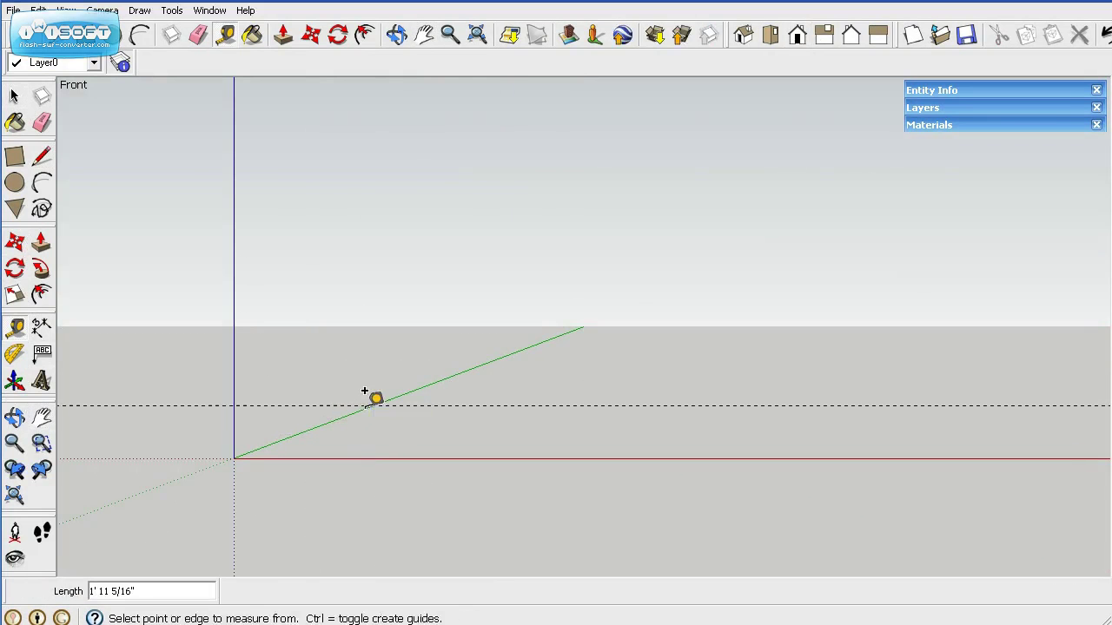
pyautogui.click(365, 395)
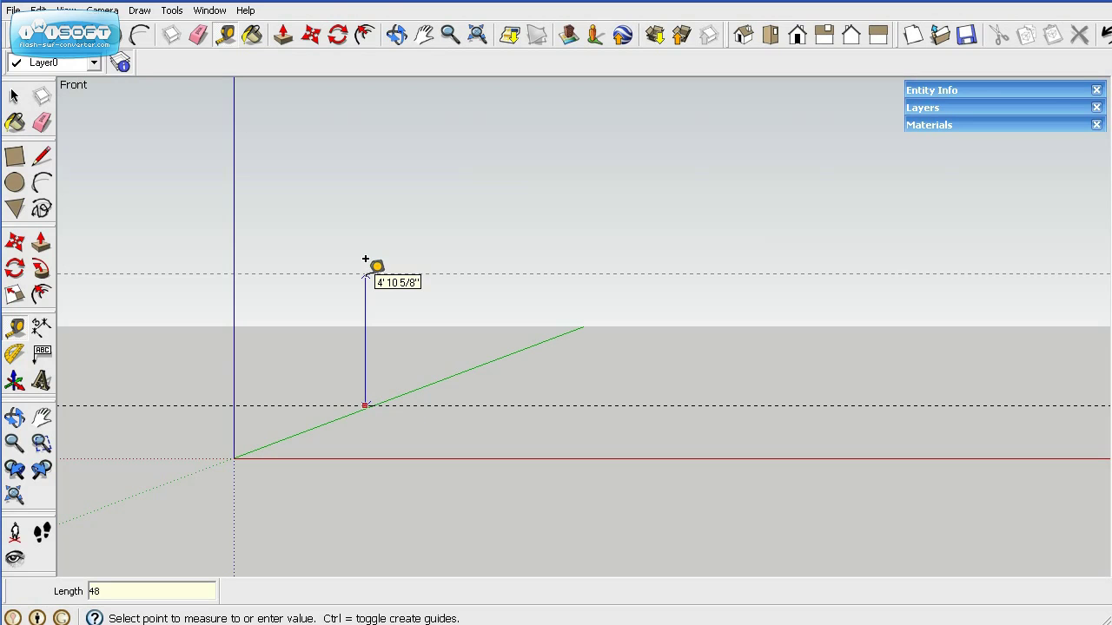
pyautogui.press('Return')
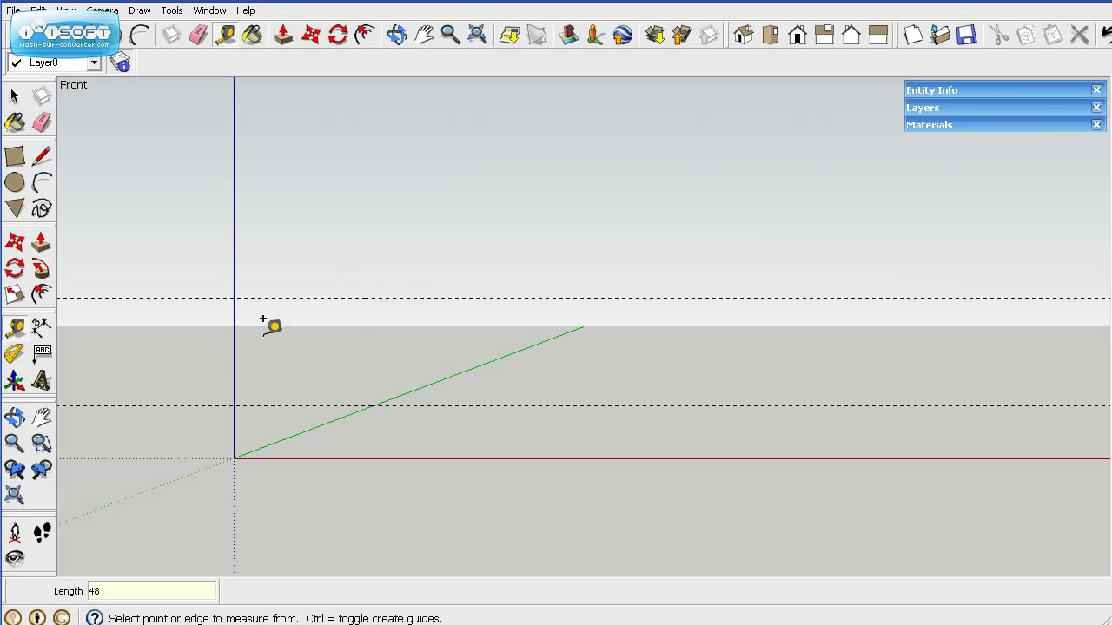
# Create a vertical guide about 1' 7 1/4" from the blue axis and a second one 120" beyond the first.
pyautogui.click(234, 334)
pyautogui.click(276, 334)
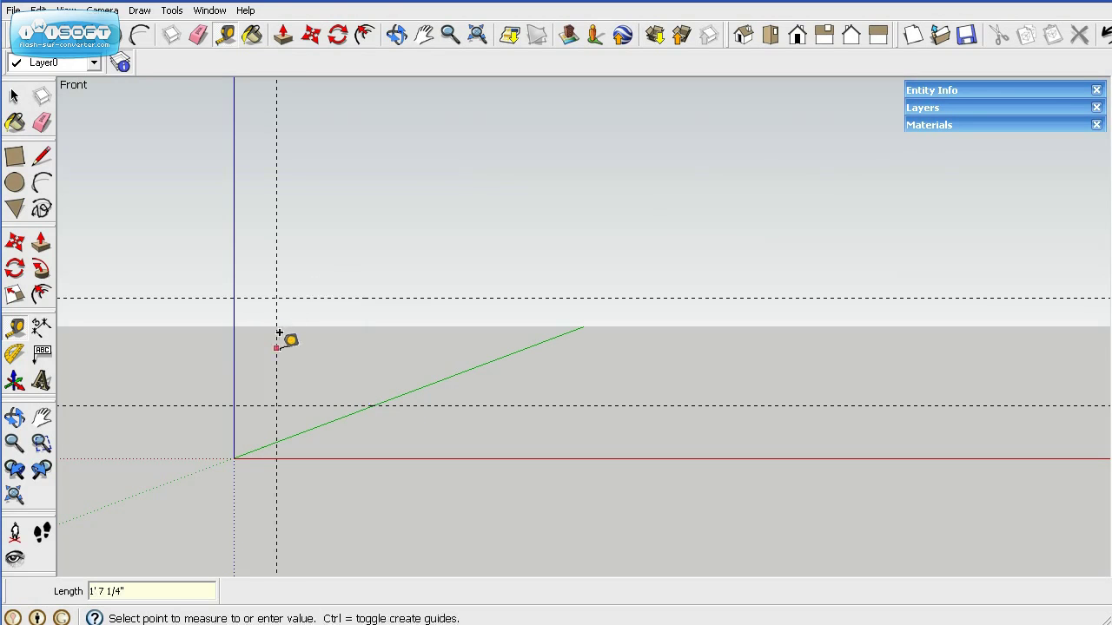
pyautogui.click(277, 339)
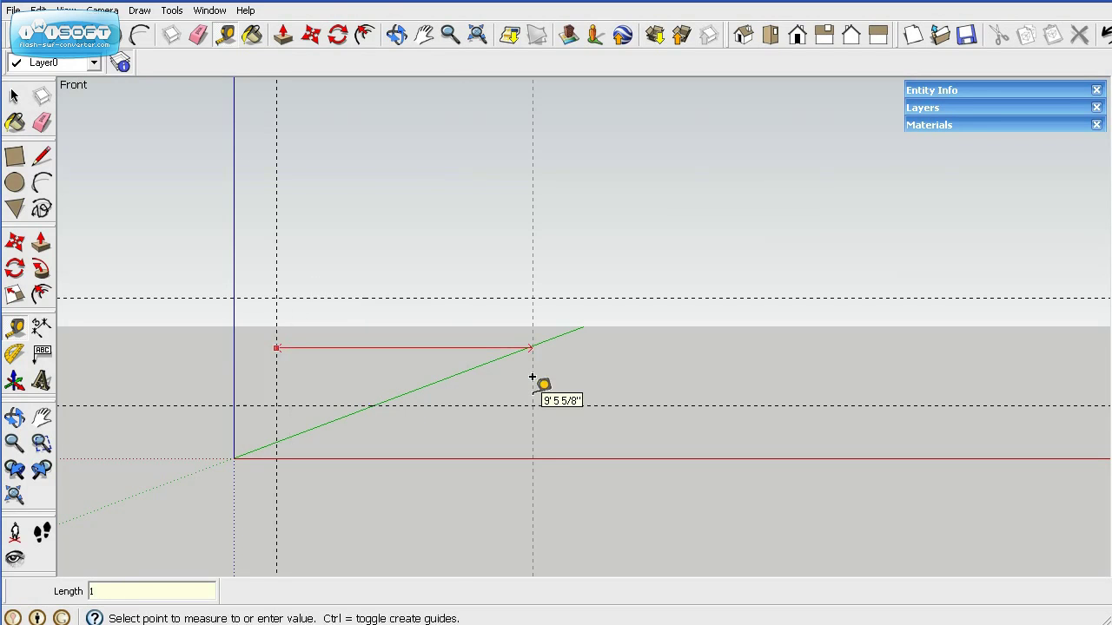
pyautogui.write('120')
pyautogui.press('Return')
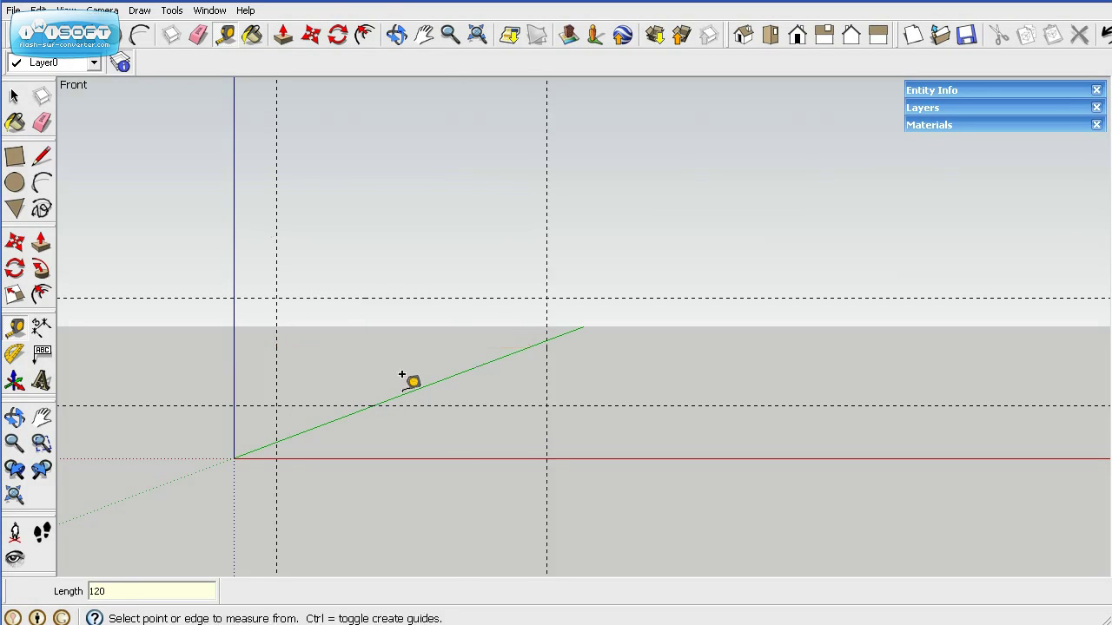
# Draw a 10' by 4' rectangle starting from the upper-left intersection of the guides.
pyautogui.click(14, 156)
pyautogui.click(276, 299)
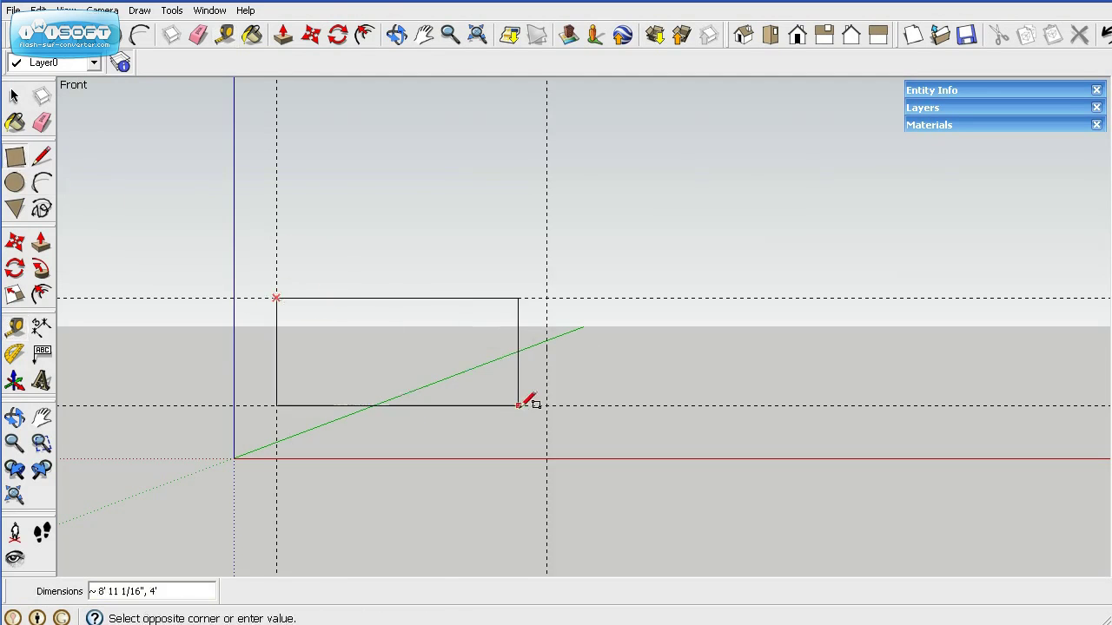
pyautogui.write("10',4'")
pyautogui.press('Return')
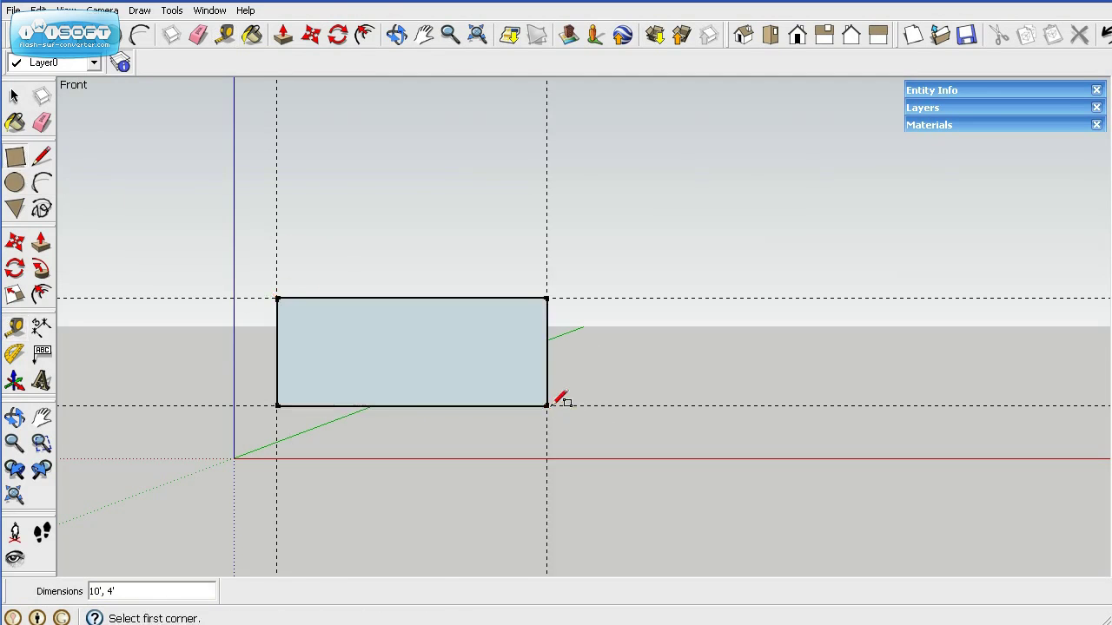
# Turn off the Profiles edge style so the rectangle is drawn with thin outlines.
pyautogui.click(16, 97)
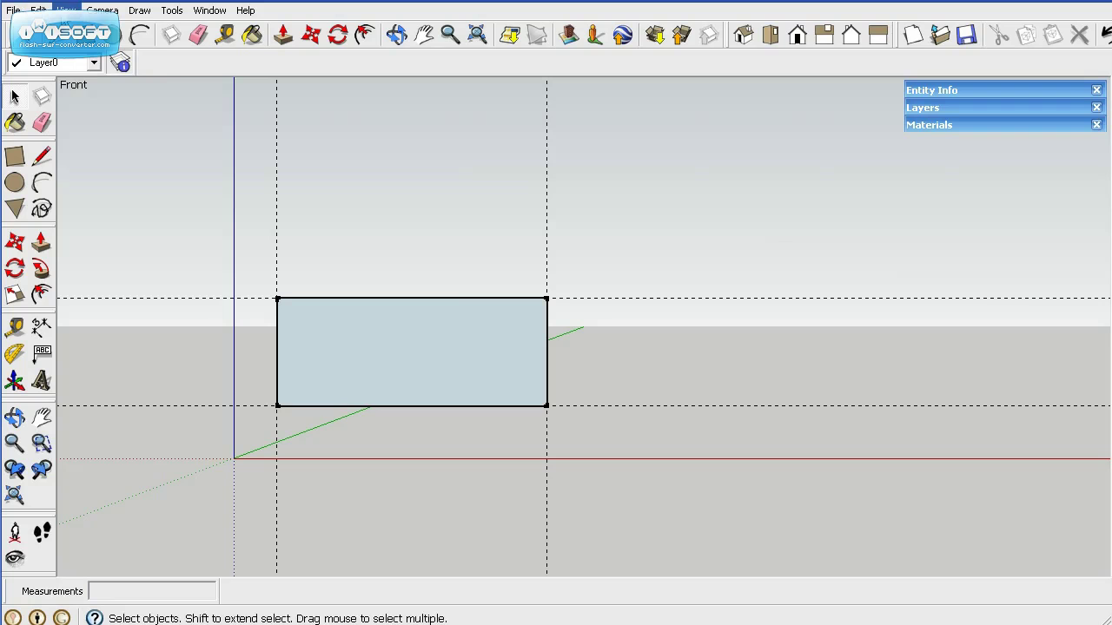
pyautogui.click(66, 10)
pyautogui.moveTo(90, 193)
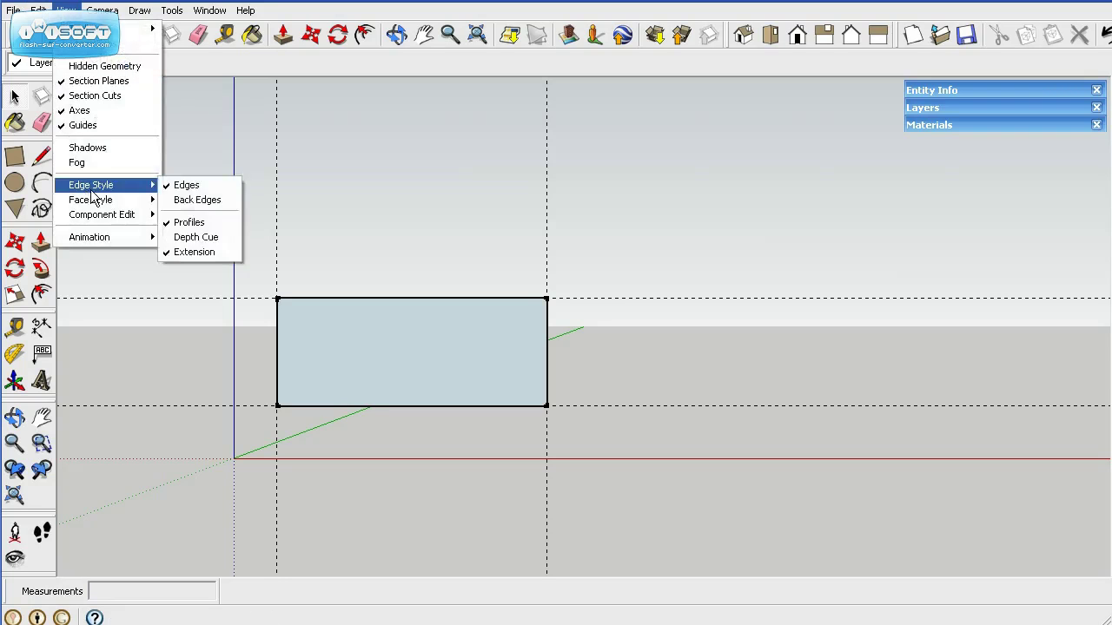
pyautogui.click(199, 222)
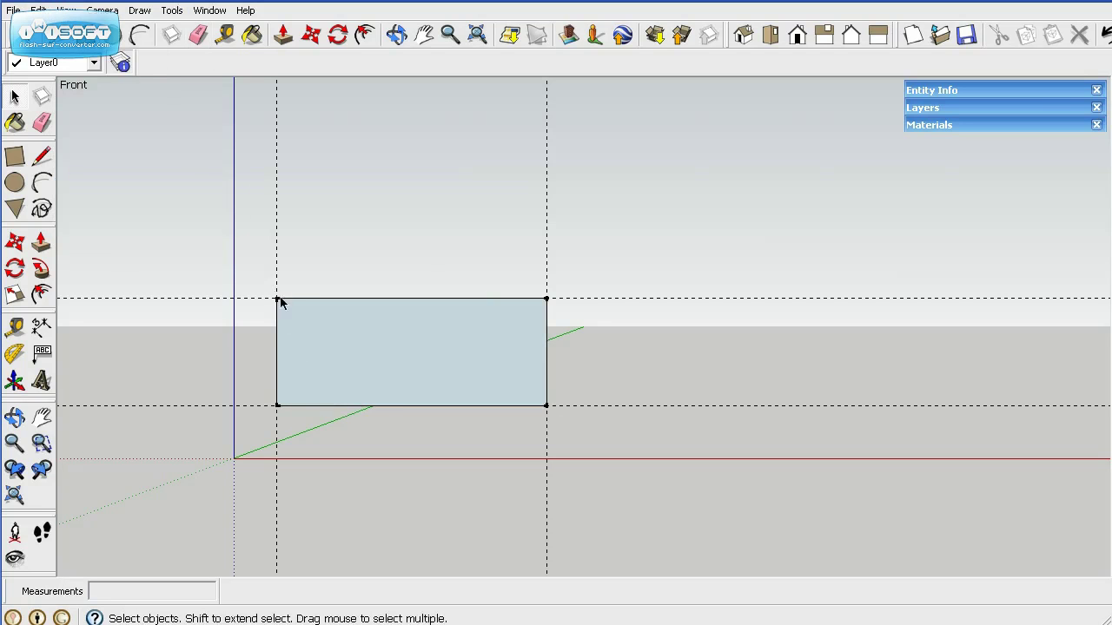
# Disable the Extension and Endpoints edge effects in the current style.
pyautogui.click(217, 12)
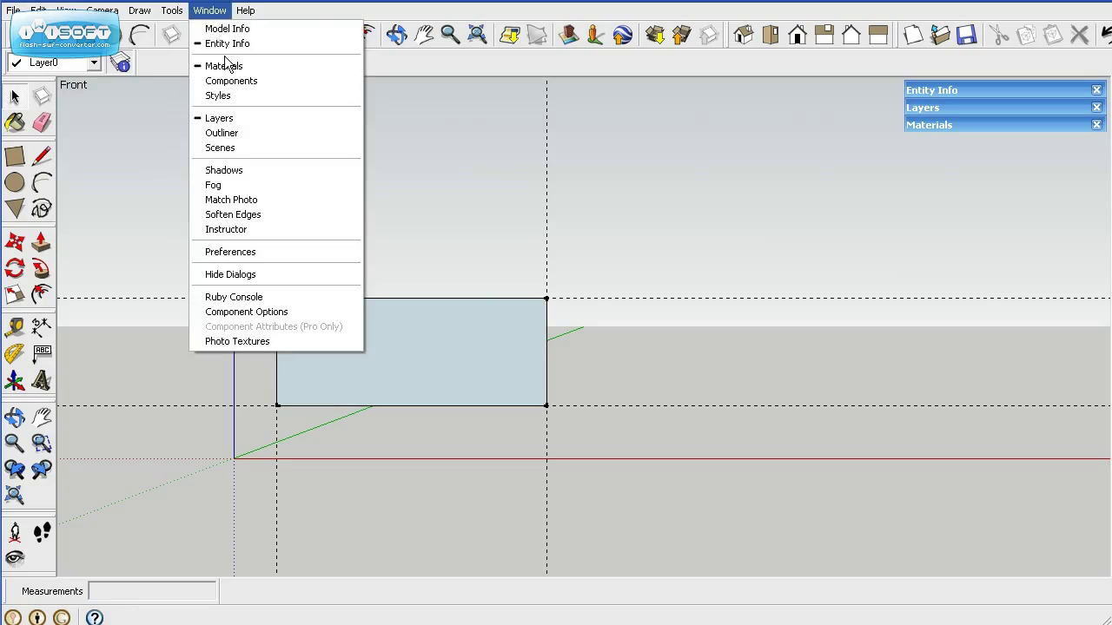
pyautogui.click(220, 97)
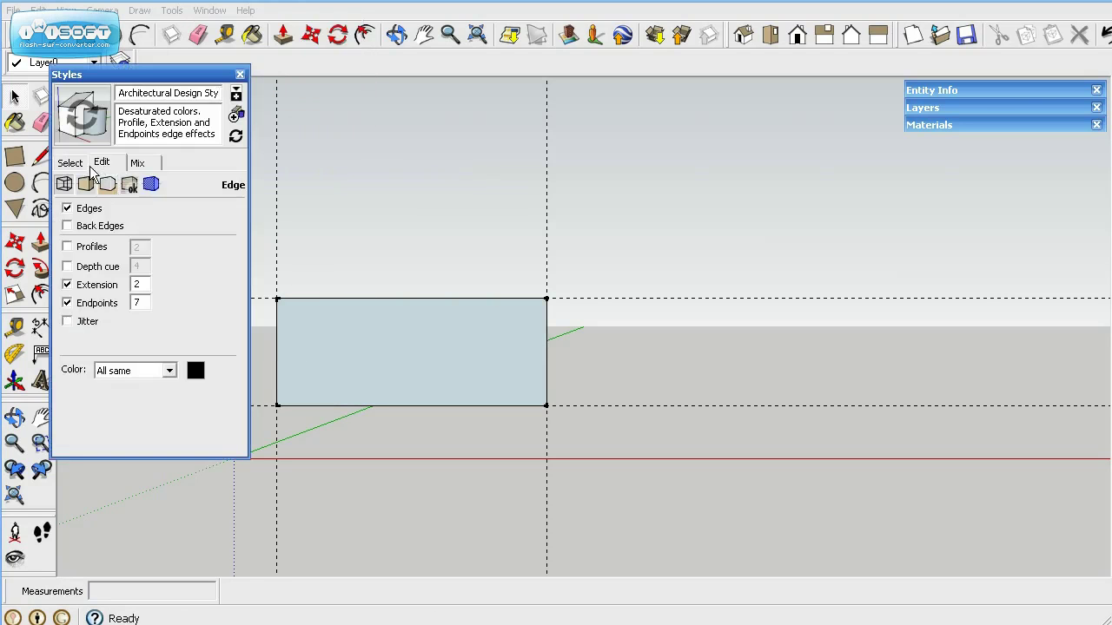
pyautogui.click(68, 303)
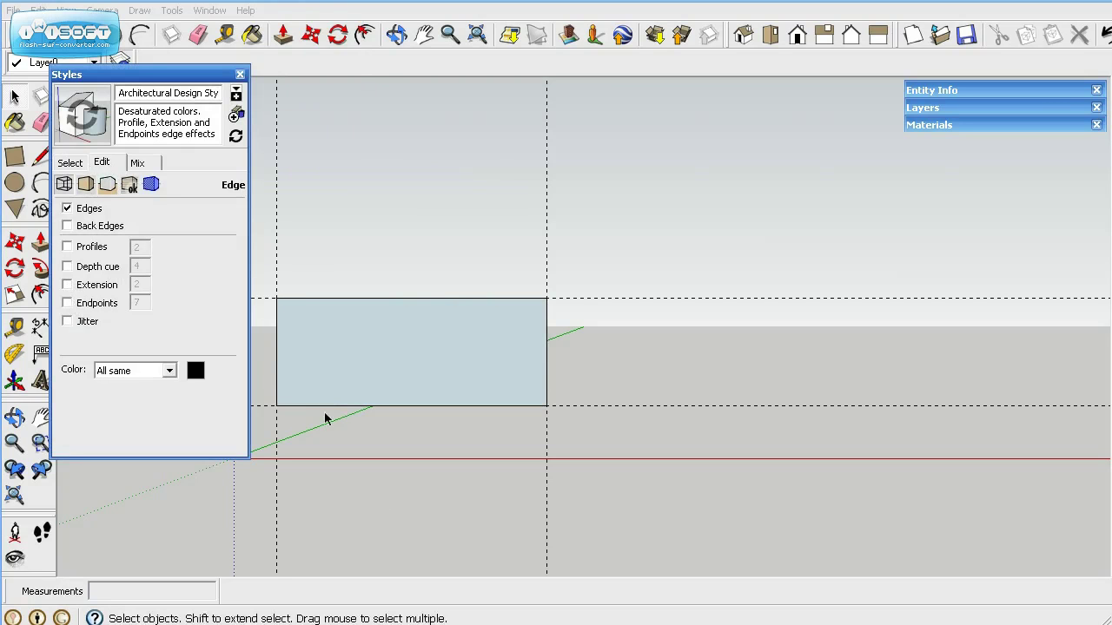
pyautogui.click(240, 74)
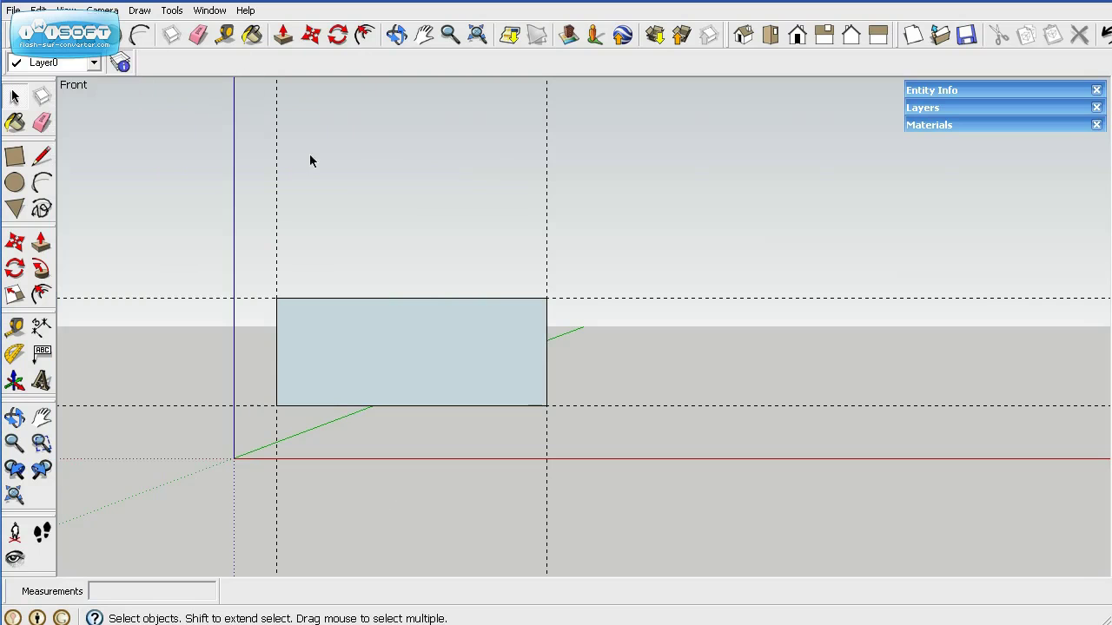
# Add a horizontal guide 11" above the rectangle's bottom edge and a vertical guide 63" in from its left edge.
pyautogui.click(14, 495)
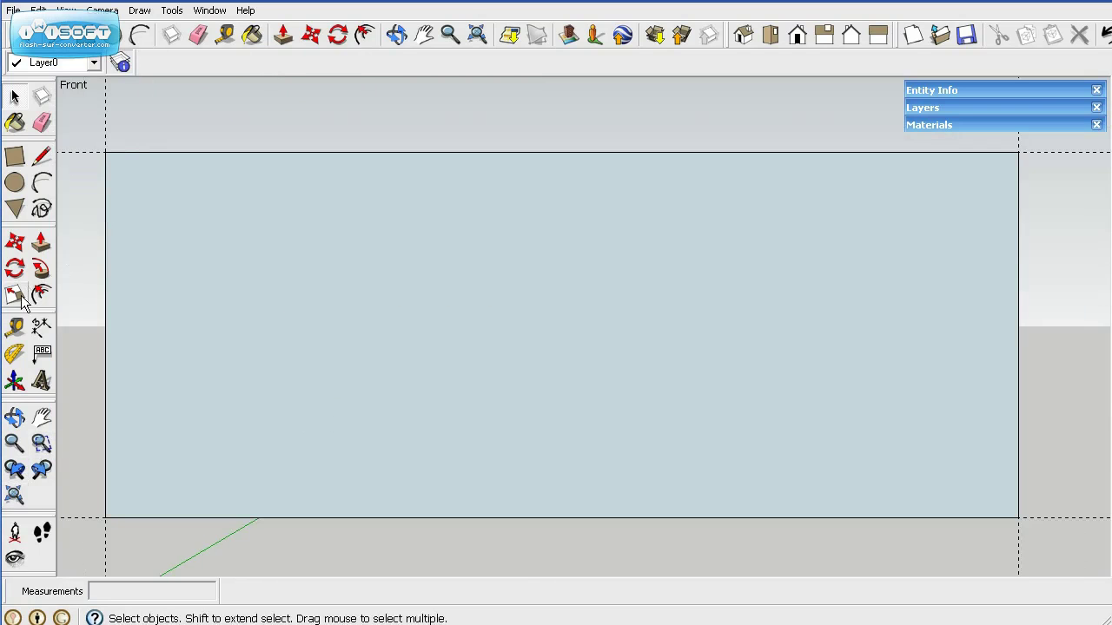
pyautogui.click(15, 327)
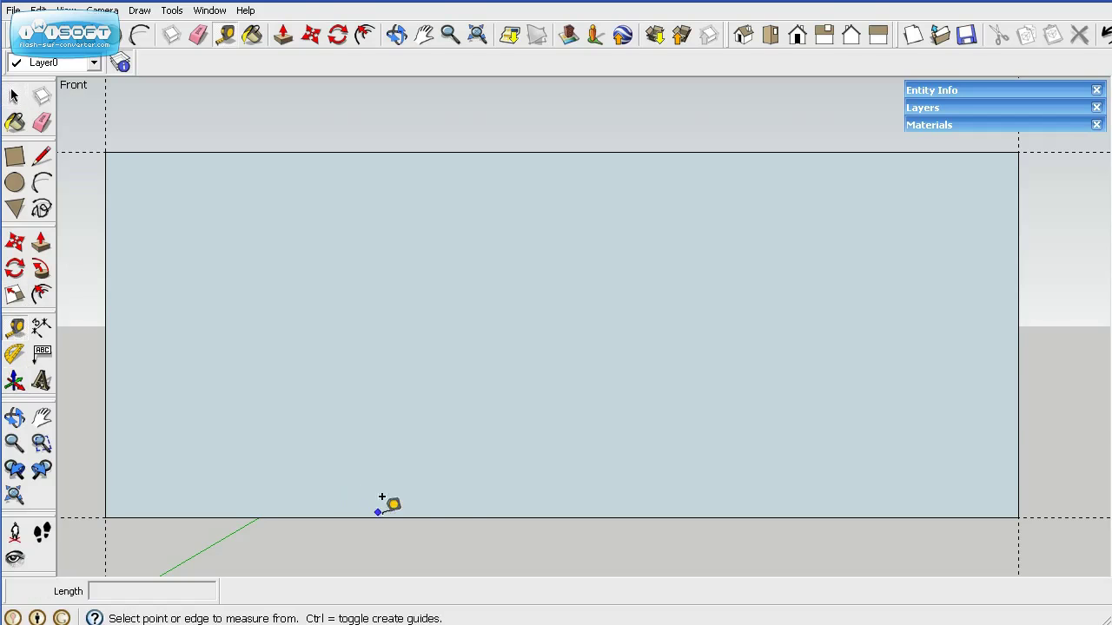
pyautogui.click(421, 518)
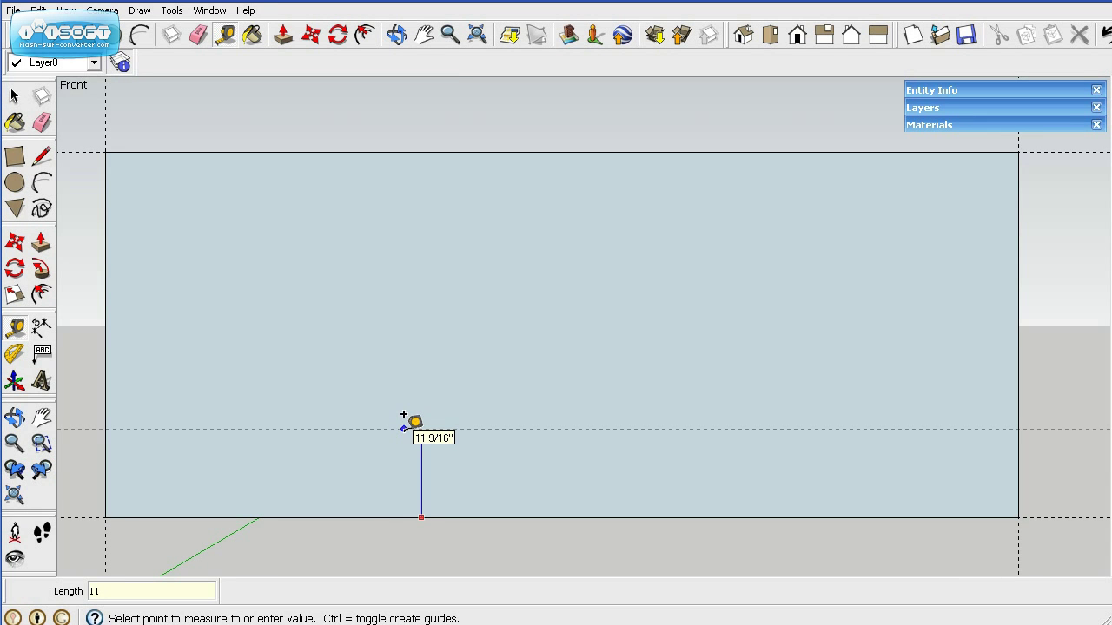
pyautogui.press('Return')
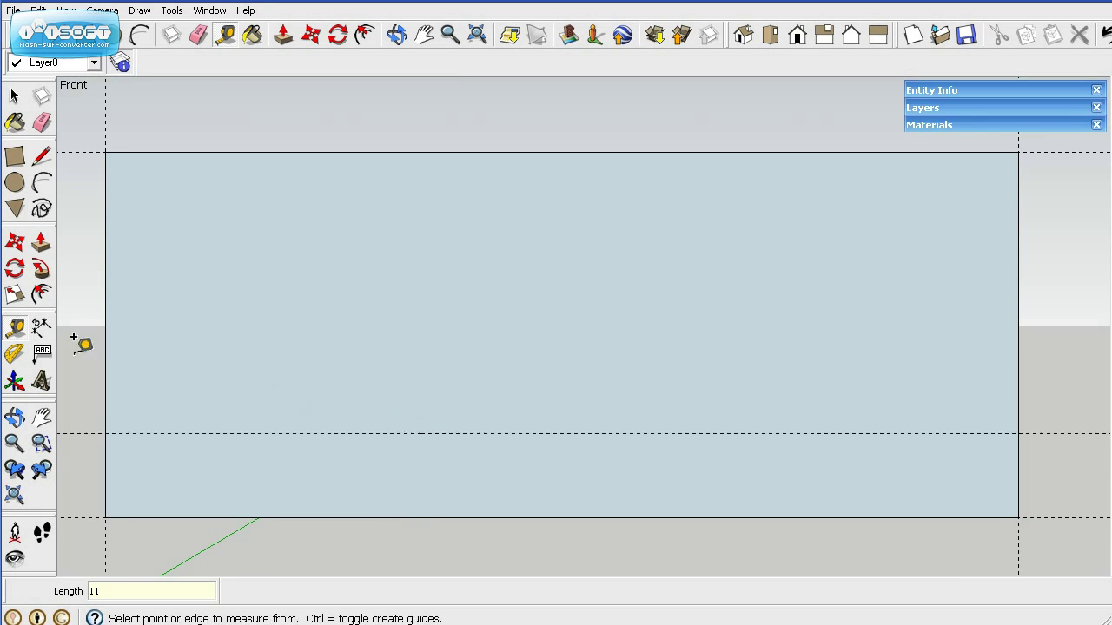
pyautogui.click(104, 334)
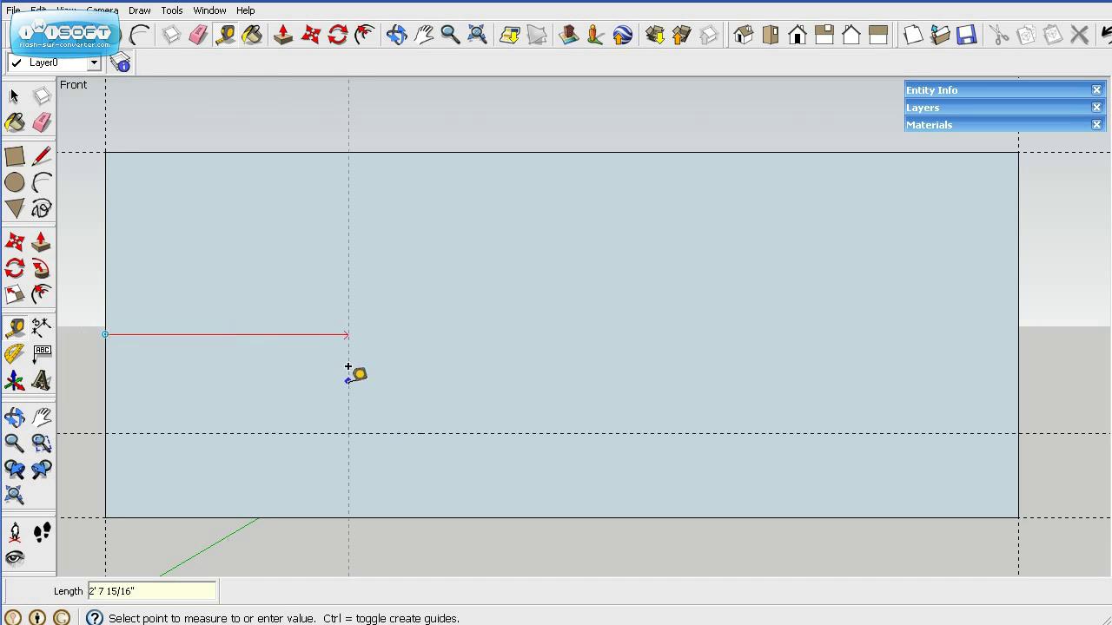
pyautogui.write('63')
pyautogui.press('Return')
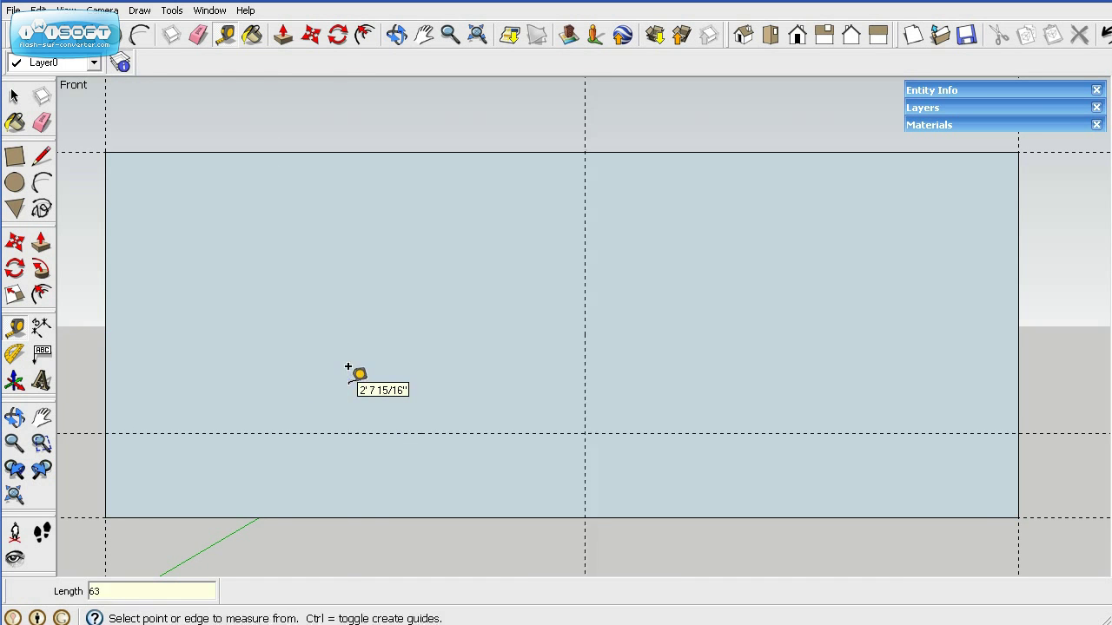
# Draw a 100-sided circle centred on the inner guides' intersection, with a 3' 1" radius reaching the rectangle's top edge.
pyautogui.click(19, 184)
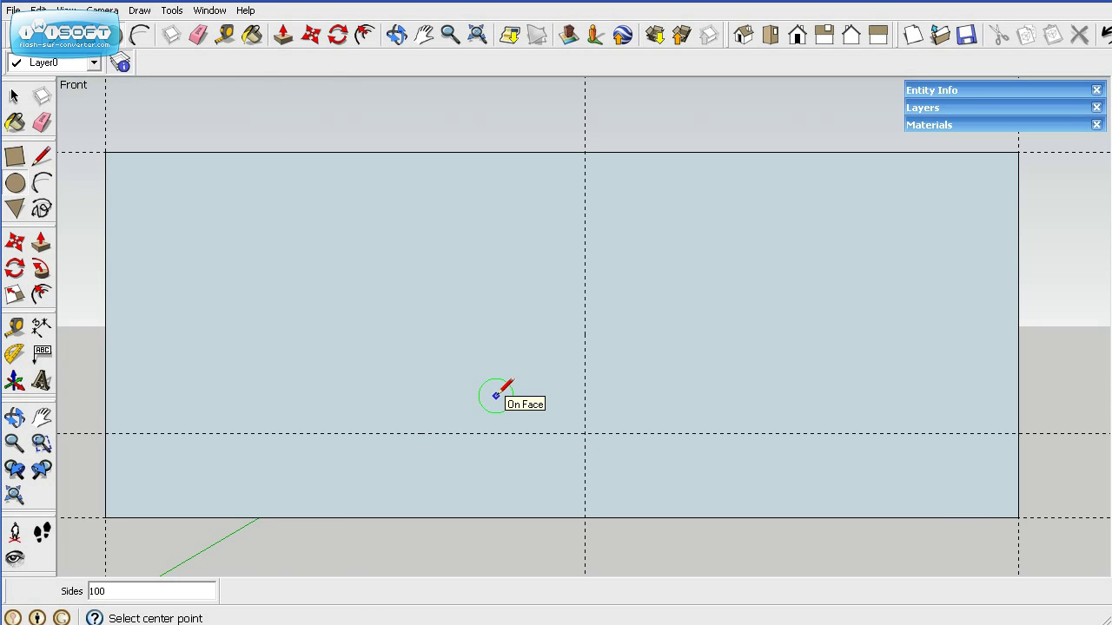
pyautogui.write('1')
pyautogui.click(584, 433)
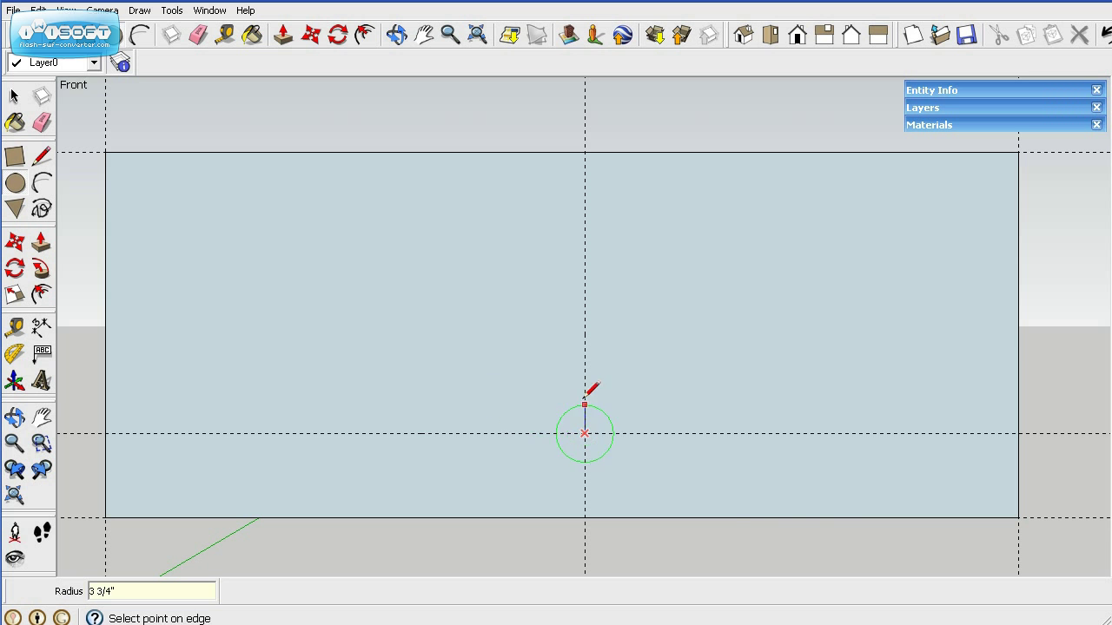
pyautogui.click(586, 151)
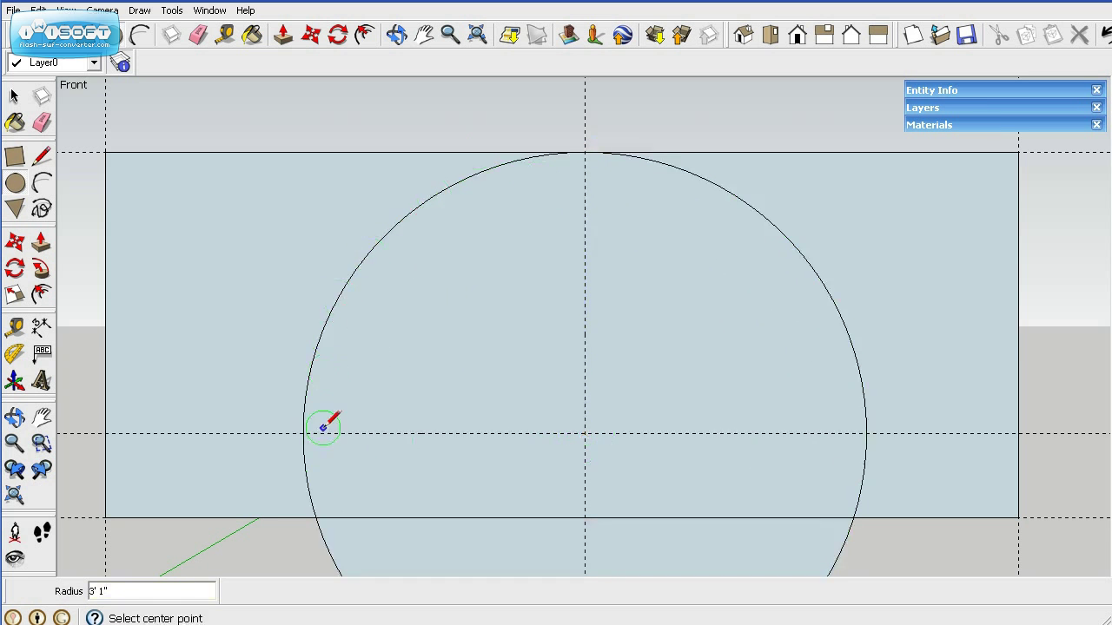
# Split the circle with a short line at its leftmost point on the guide and erase all but the upper-left quarter arc.
pyautogui.click(41, 156)
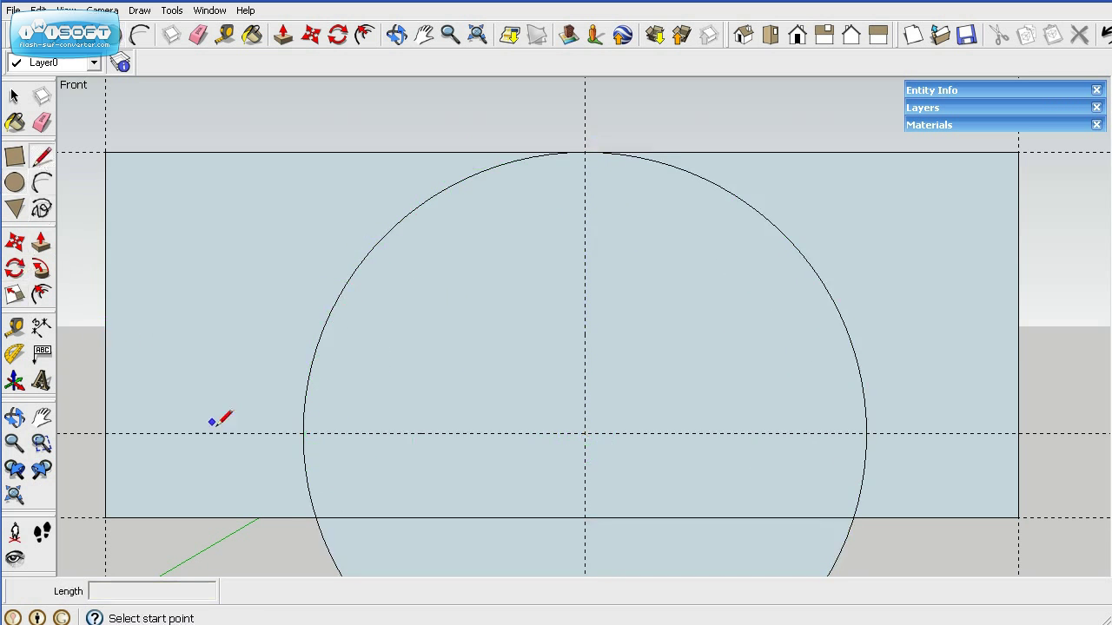
pyautogui.click(302, 434)
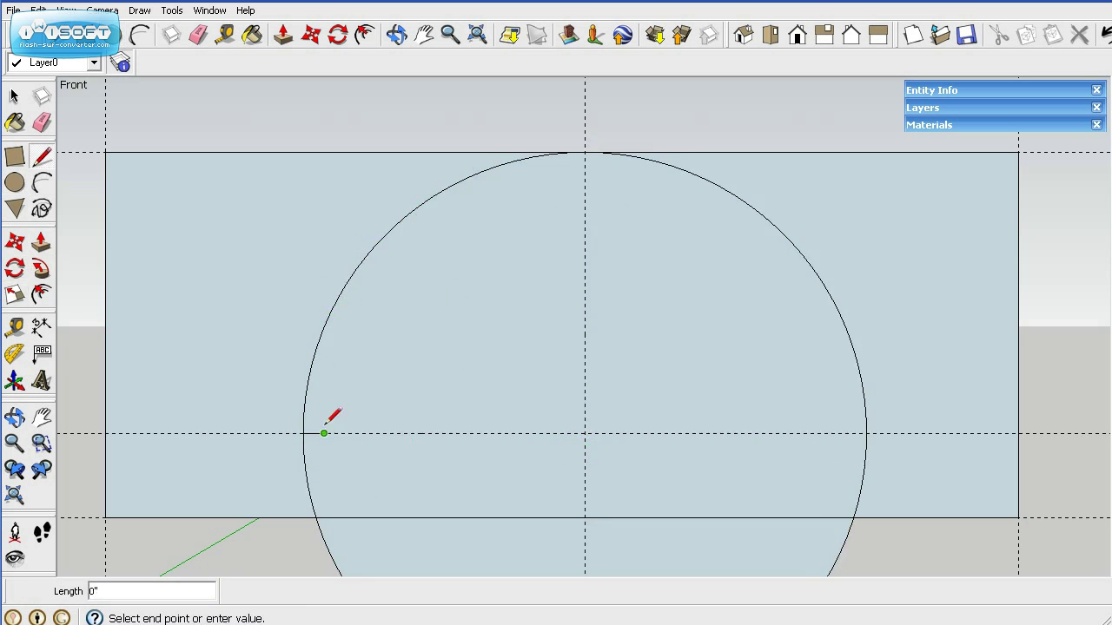
pyautogui.click(42, 123)
pyautogui.click(306, 454)
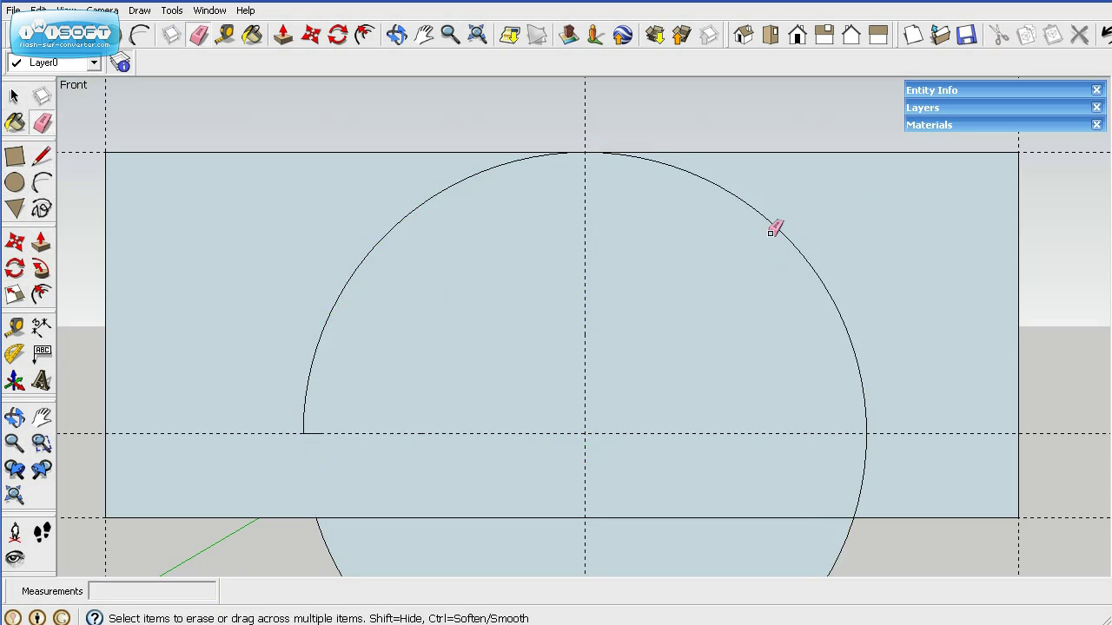
pyautogui.click(771, 231)
pyautogui.moveTo(843, 556)
pyautogui.mouseDown()
pyautogui.moveTo(843, 533)
pyautogui.moveTo(794, 547)
pyautogui.mouseUp()
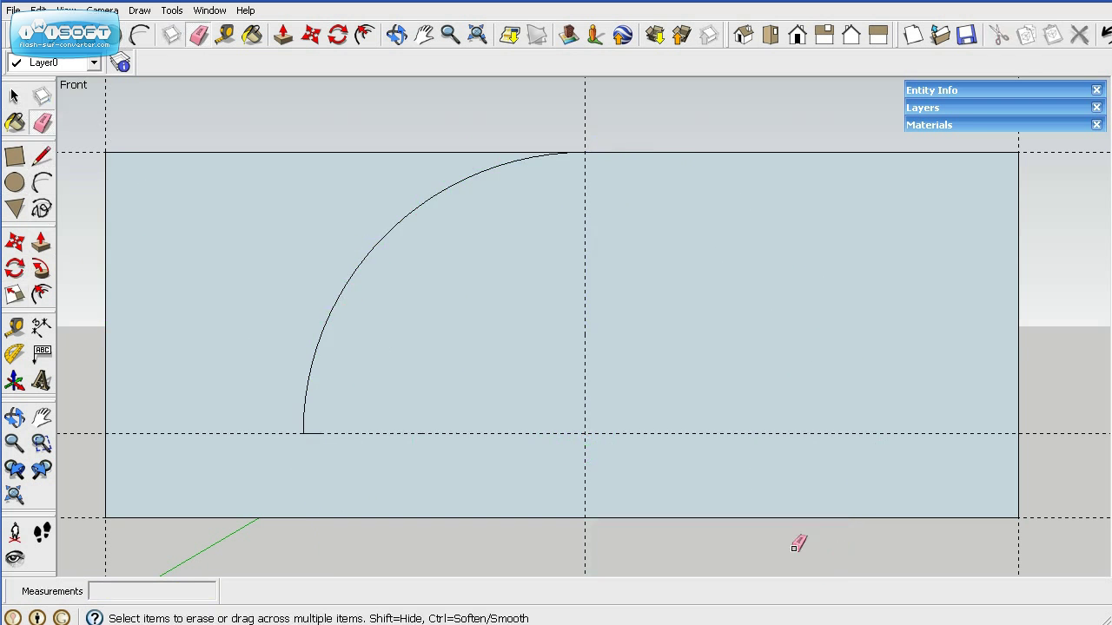
# Scale the quarter arc along the red axis by about 1.70 so it reaches the rectangle's left edge.
pyautogui.click(14, 295)
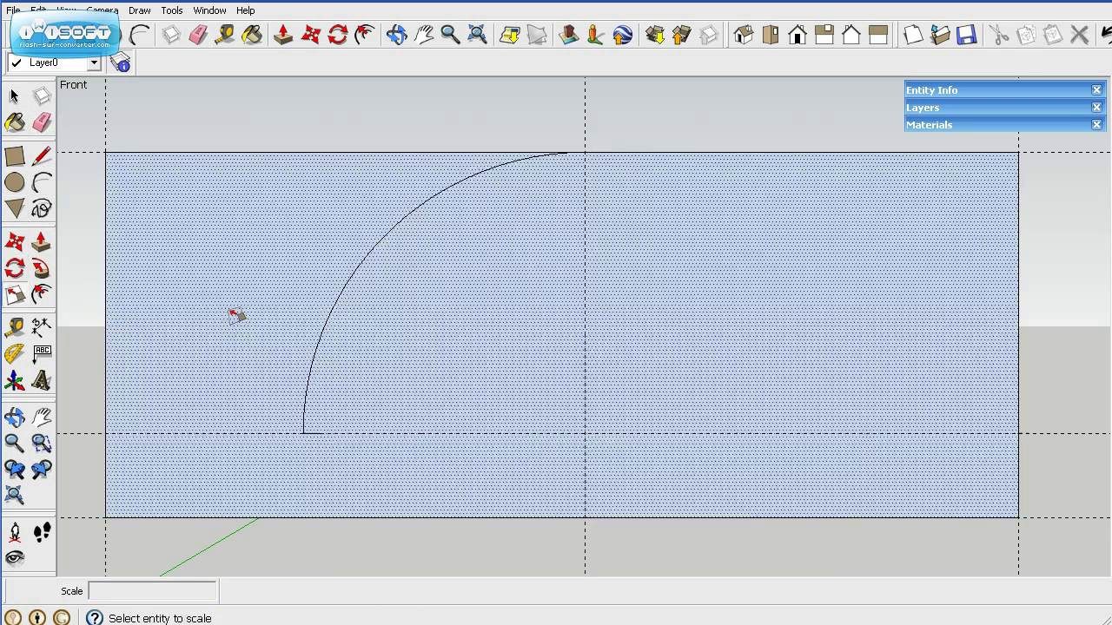
pyautogui.click(334, 313)
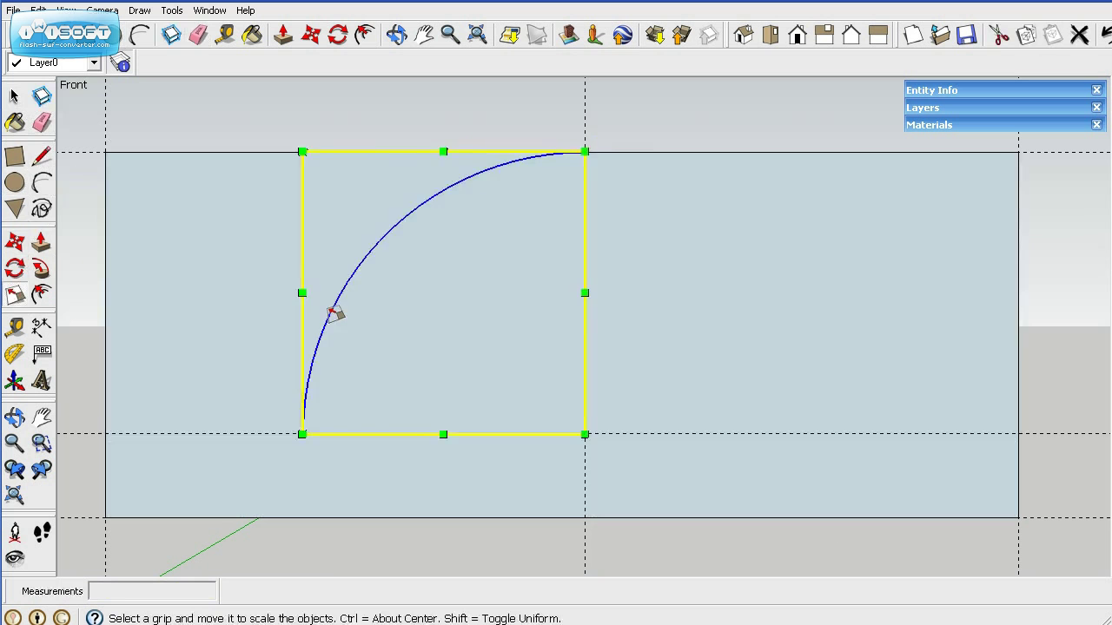
pyautogui.moveTo(301, 292); pyautogui.dragTo(107, 291)
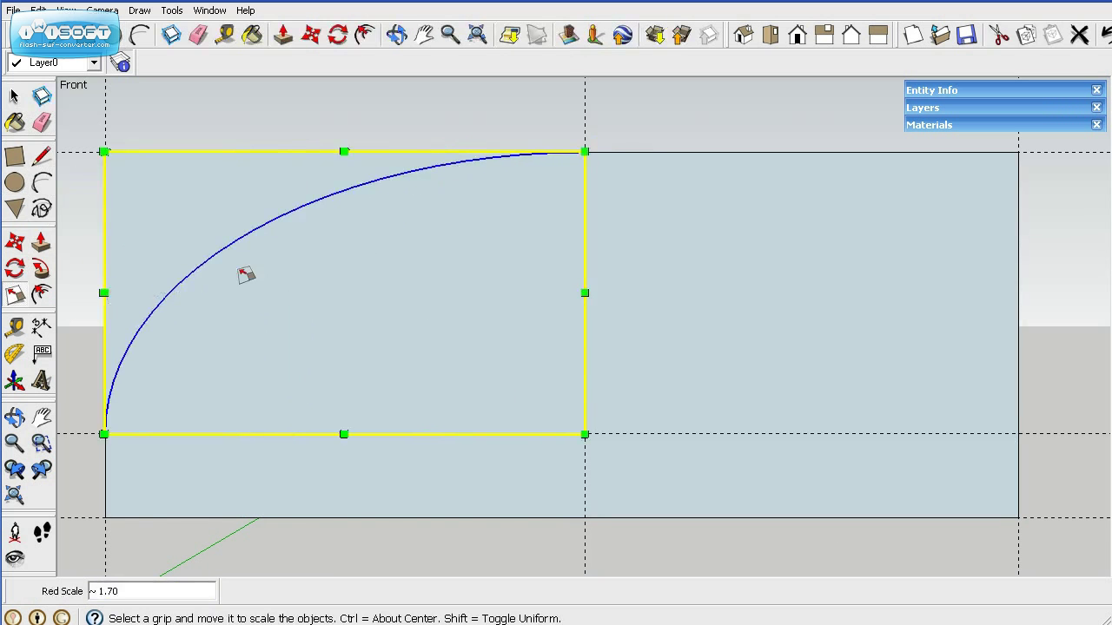
# Add a horizontal guide 22" above the rectangle's bottom edge and a vertical guide 78" in from its left edge.
pyautogui.click(13, 97)
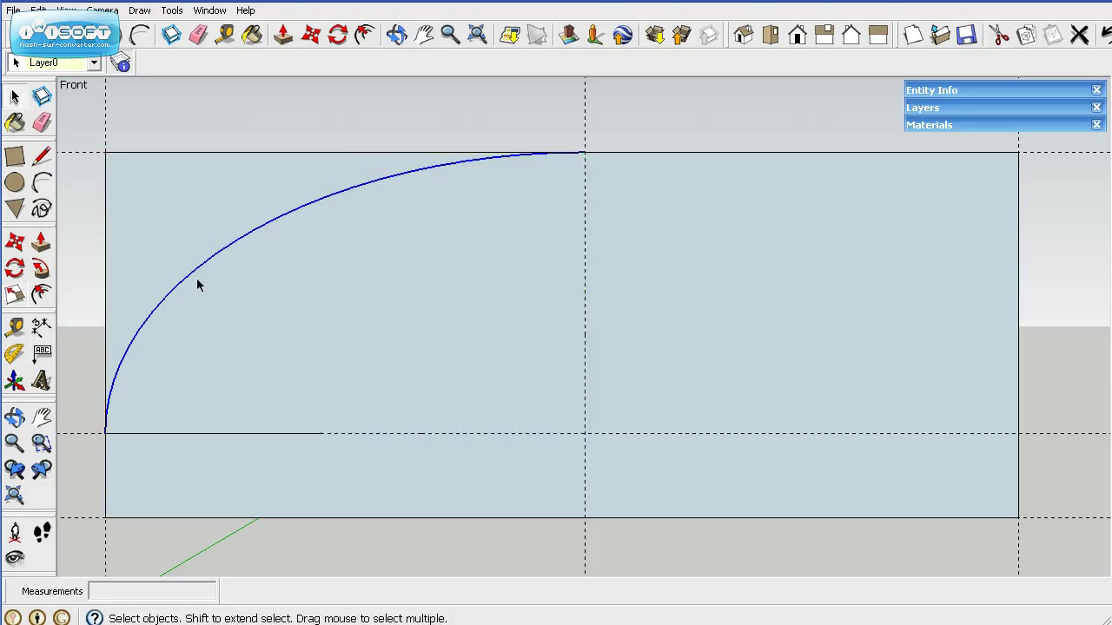
pyautogui.click(15, 327)
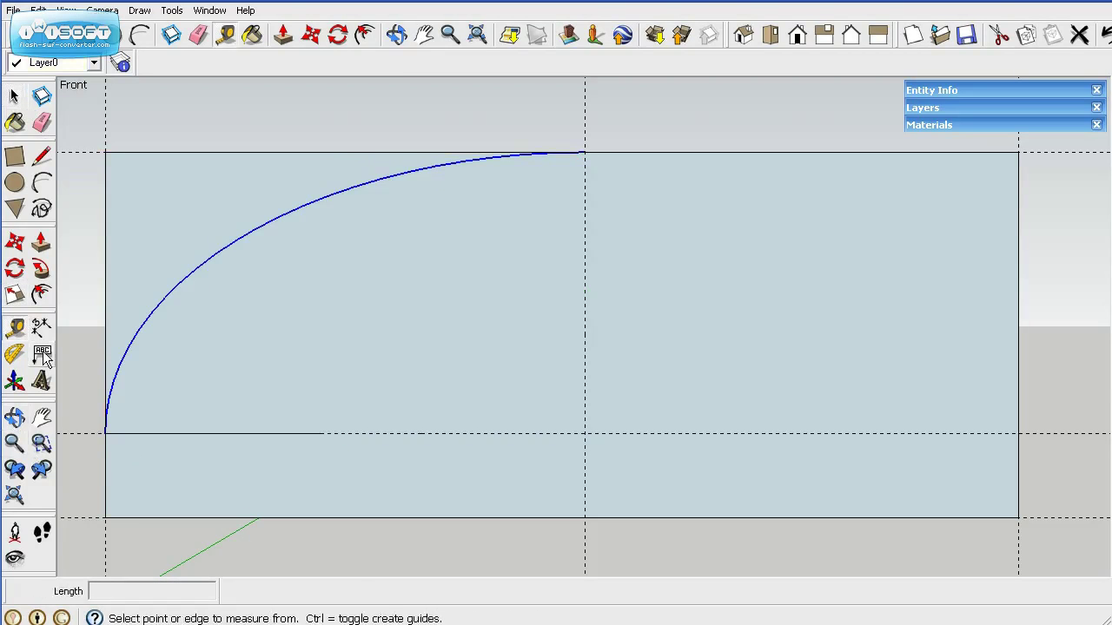
pyautogui.click(740, 517)
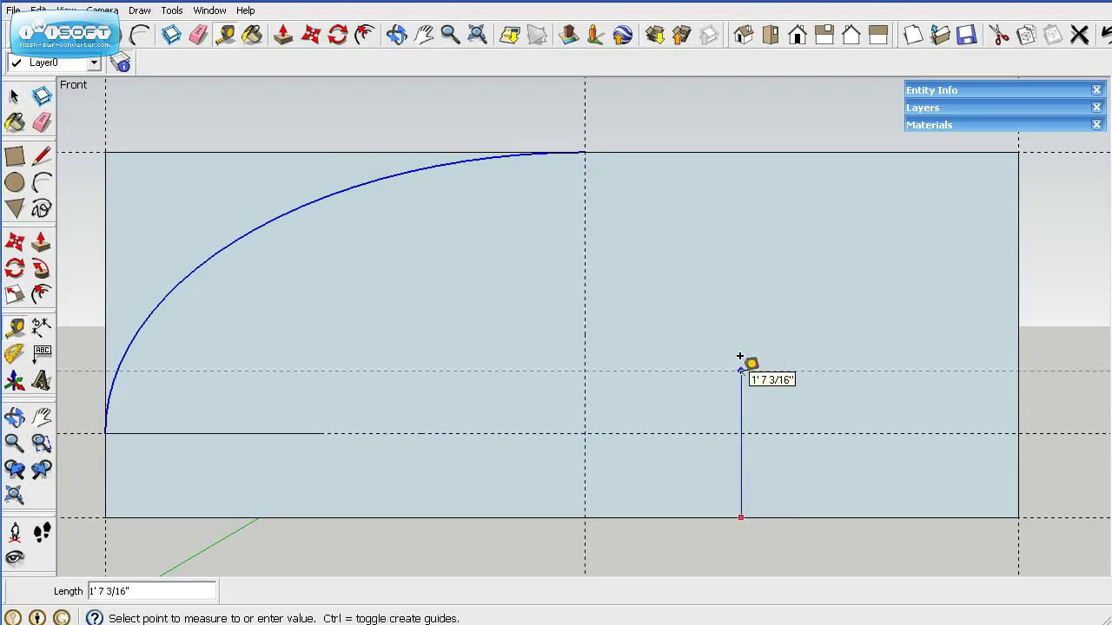
pyautogui.write('22')
pyautogui.press('Return')
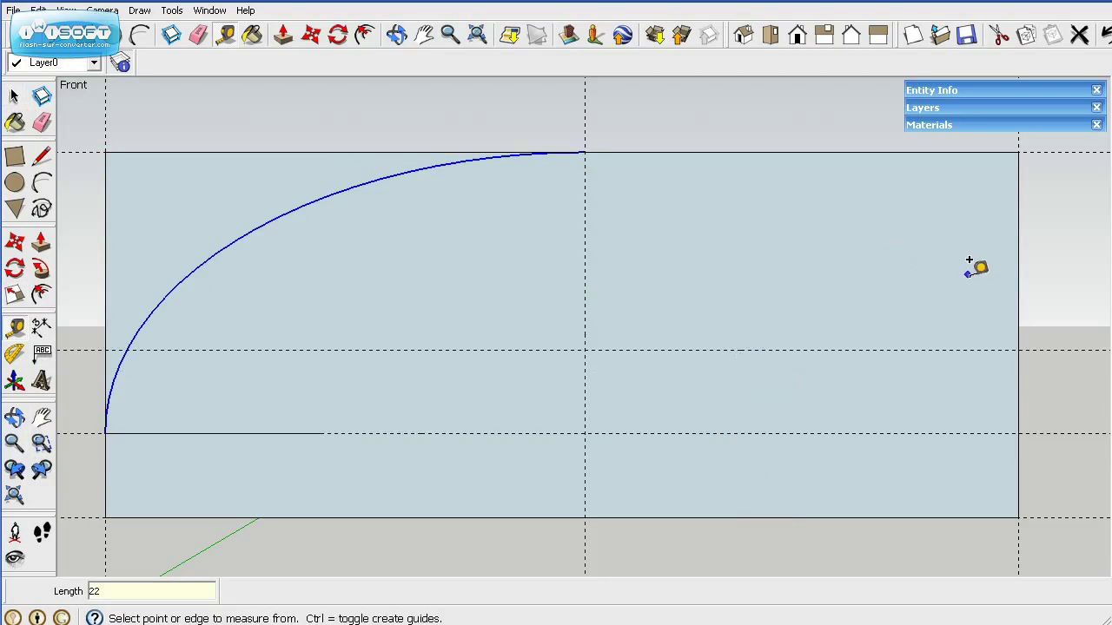
pyautogui.click(105, 259)
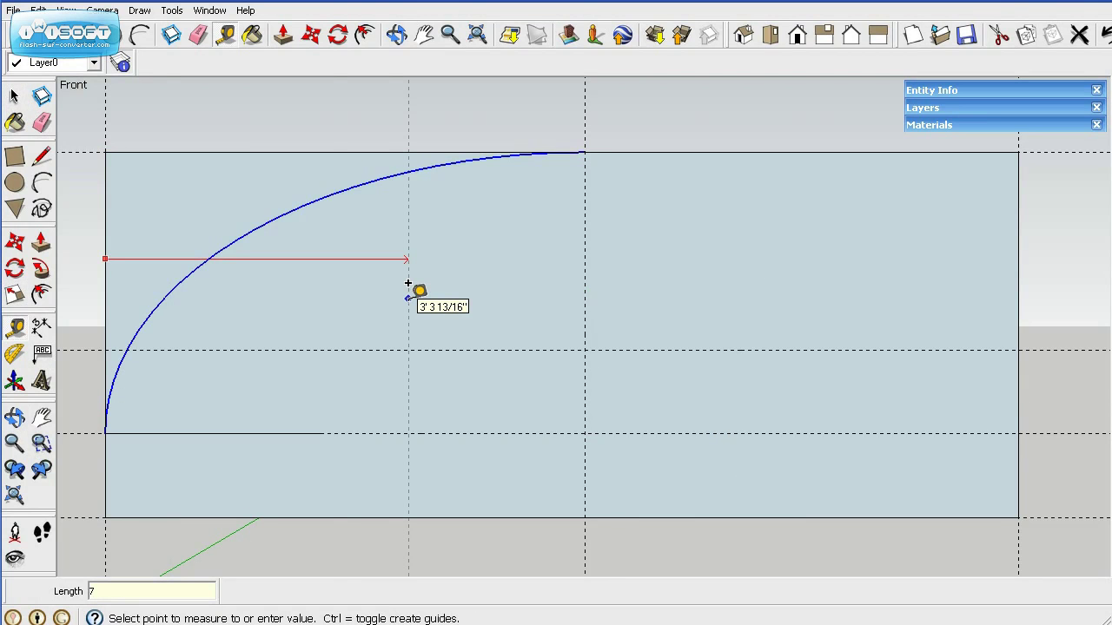
pyautogui.write('78')
pyautogui.press('Return')
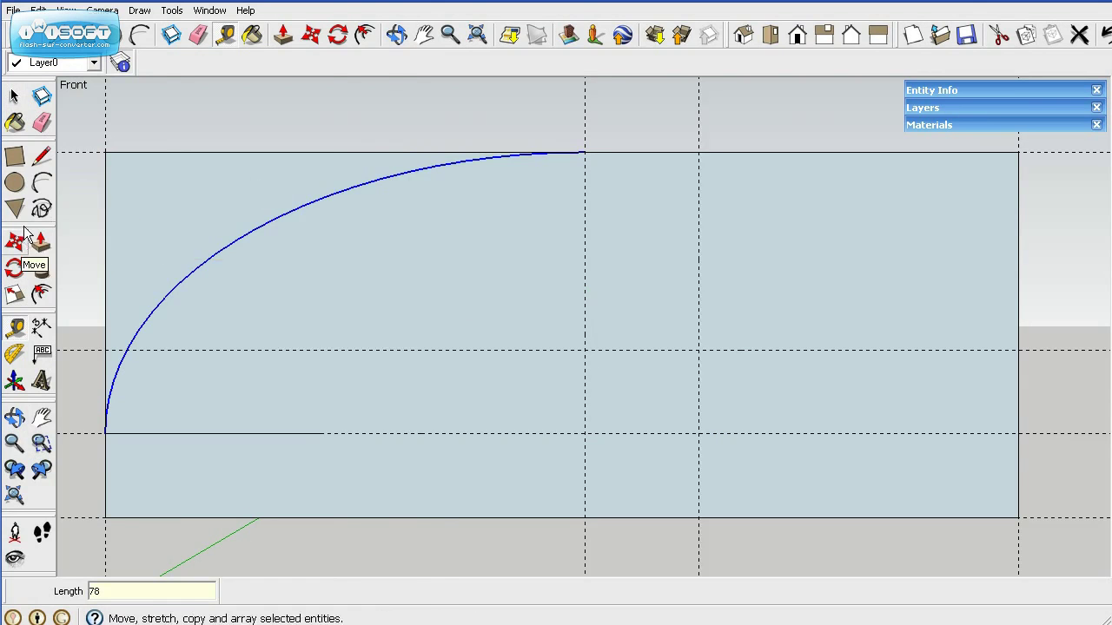
# Draw a 100-sided circle centred where the 22" and 78" guides cross, with a 2' 2" radius reaching the rectangle's top edge.
pyautogui.click(15, 183)
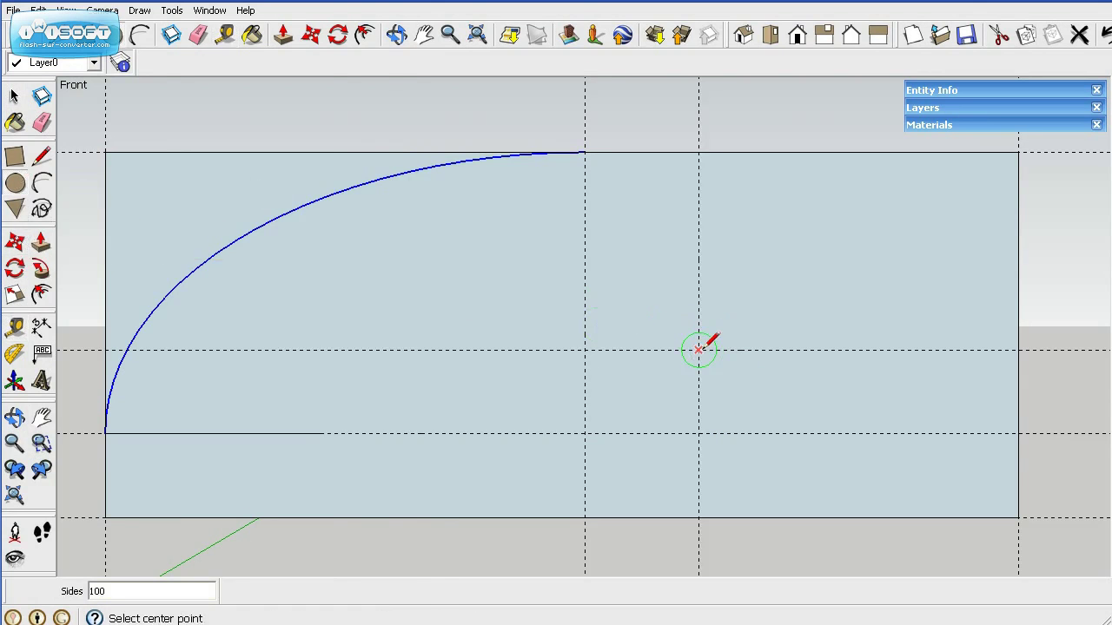
pyautogui.click(698, 350)
pyautogui.click(699, 152)
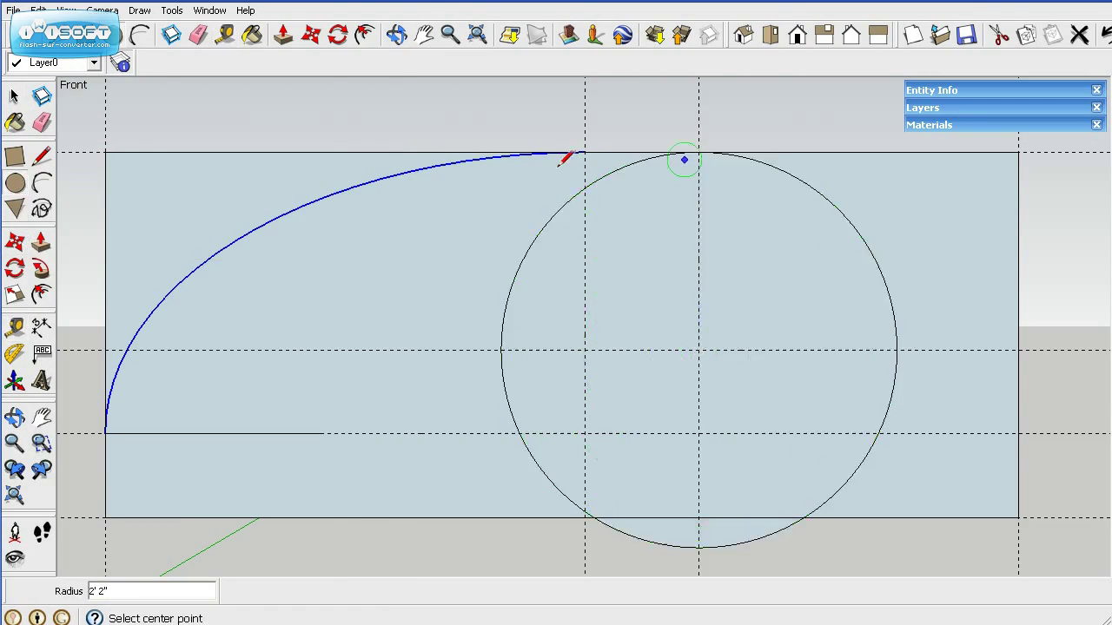
# Split the new circle with a short line inward from its rightmost point on the guide and erase all but the upper-right quarter arc.
pyautogui.click(41, 158)
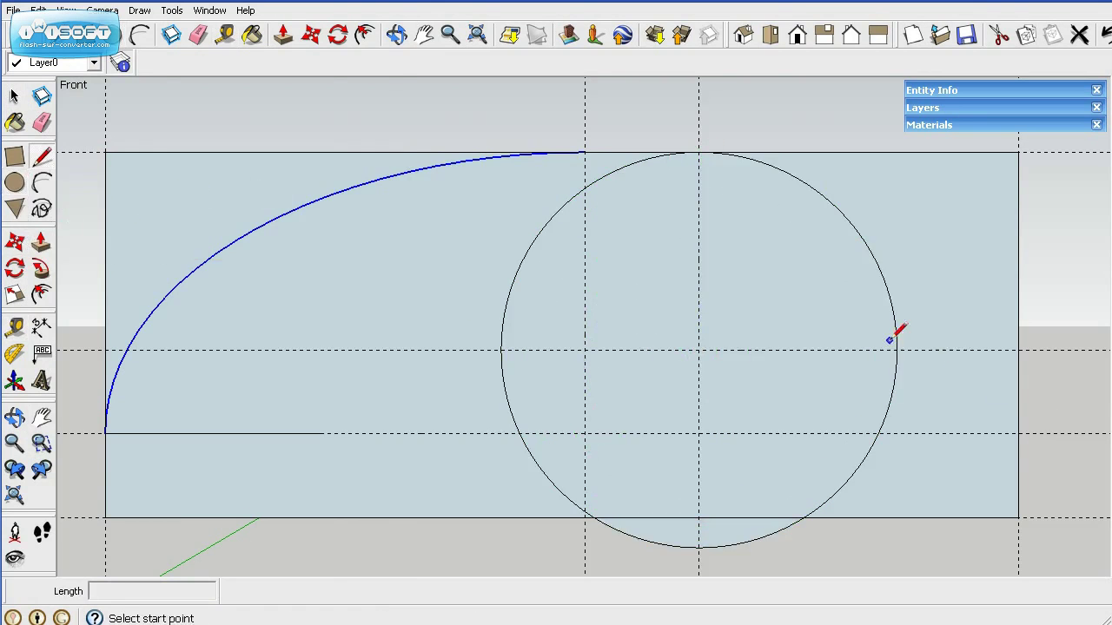
pyautogui.click(866, 350)
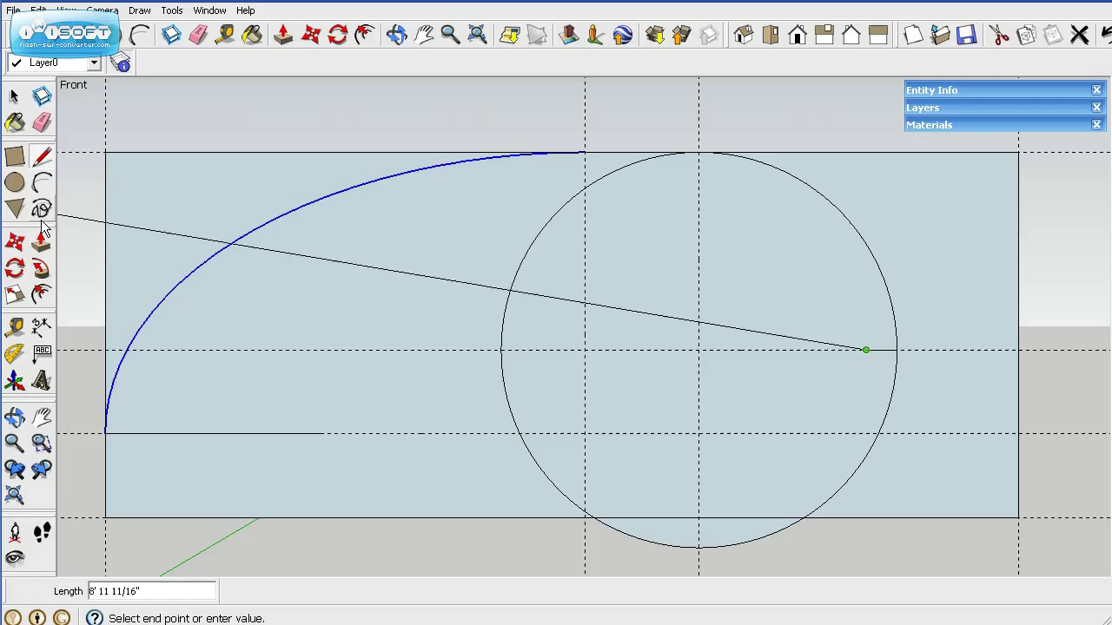
pyautogui.click(41, 122)
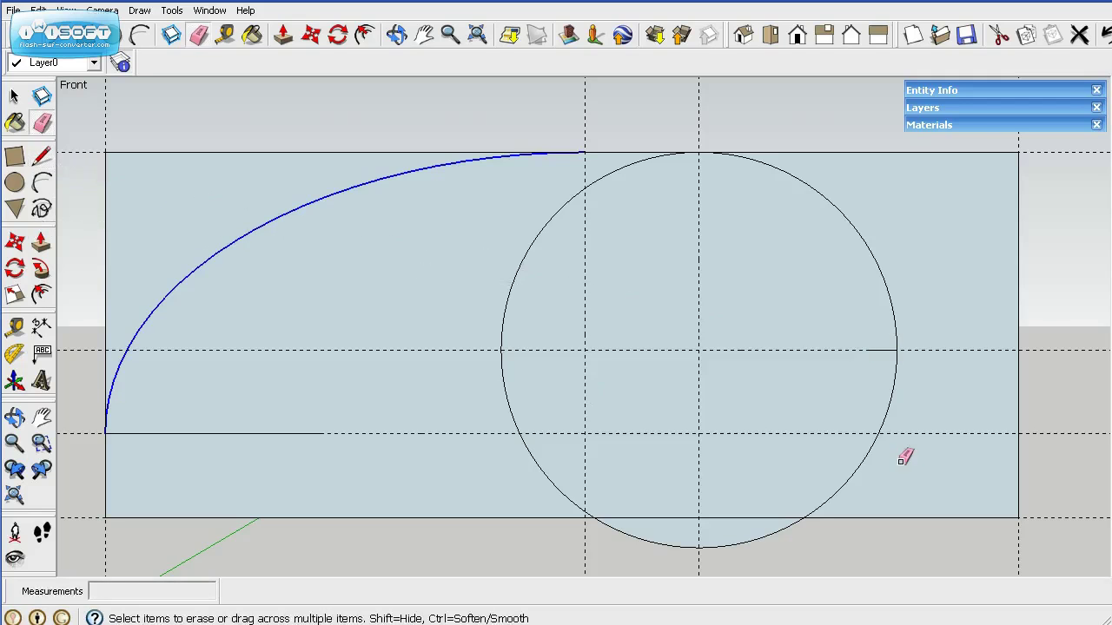
pyautogui.click(890, 408)
pyautogui.click(529, 445)
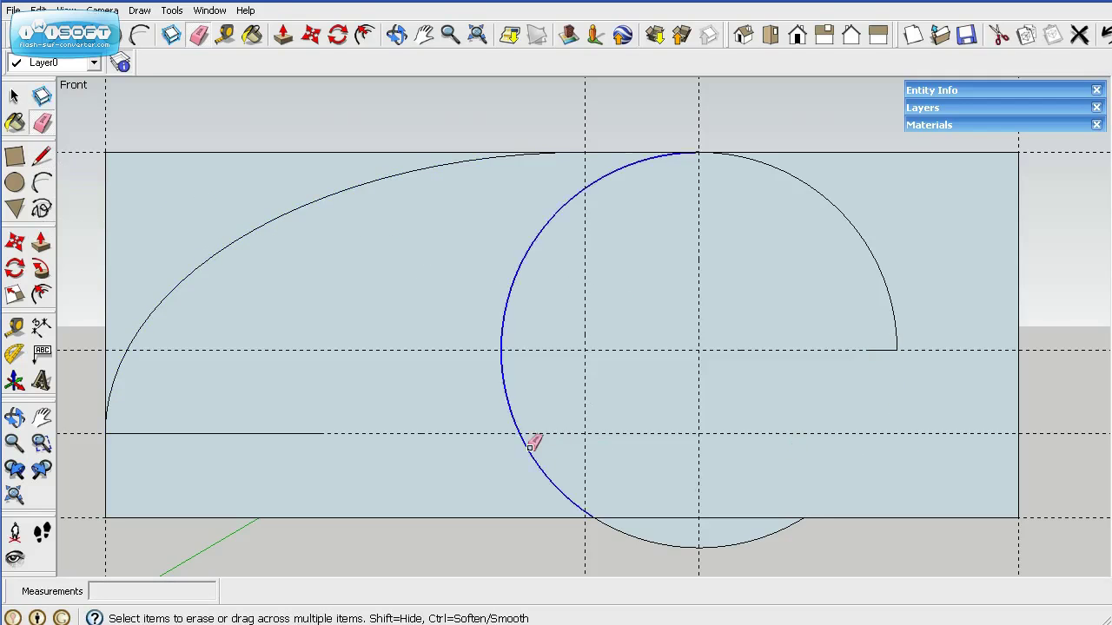
pyautogui.click(660, 543)
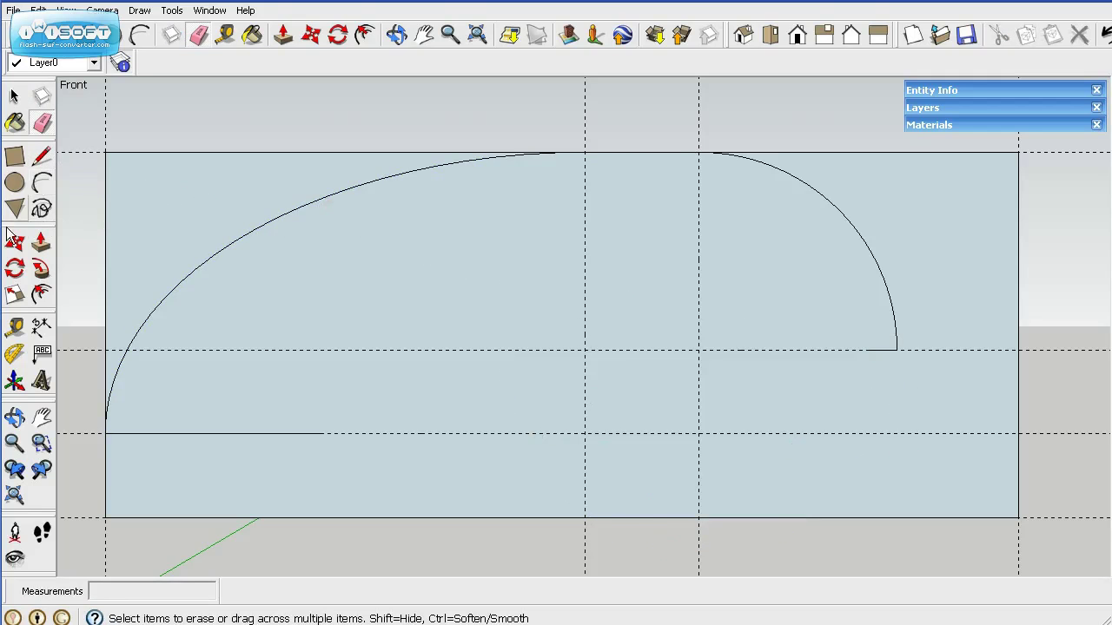
# Scale the upper-right quarter arc along the red axis by about 1.62 so it reaches the rectangle's right edge.
pyautogui.click(14, 295)
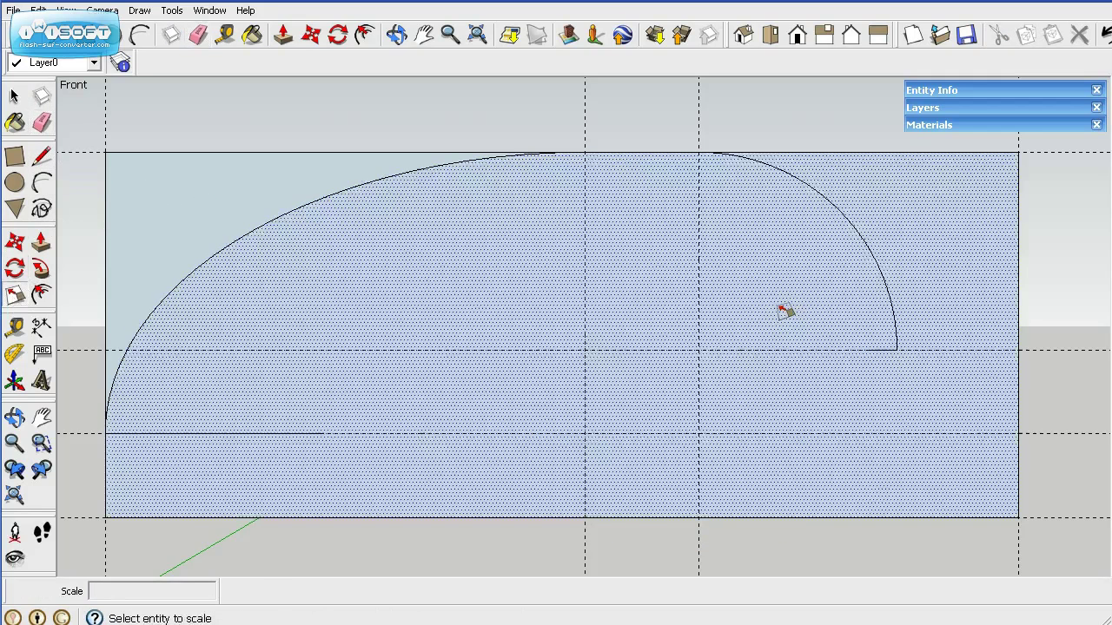
pyautogui.click(894, 306)
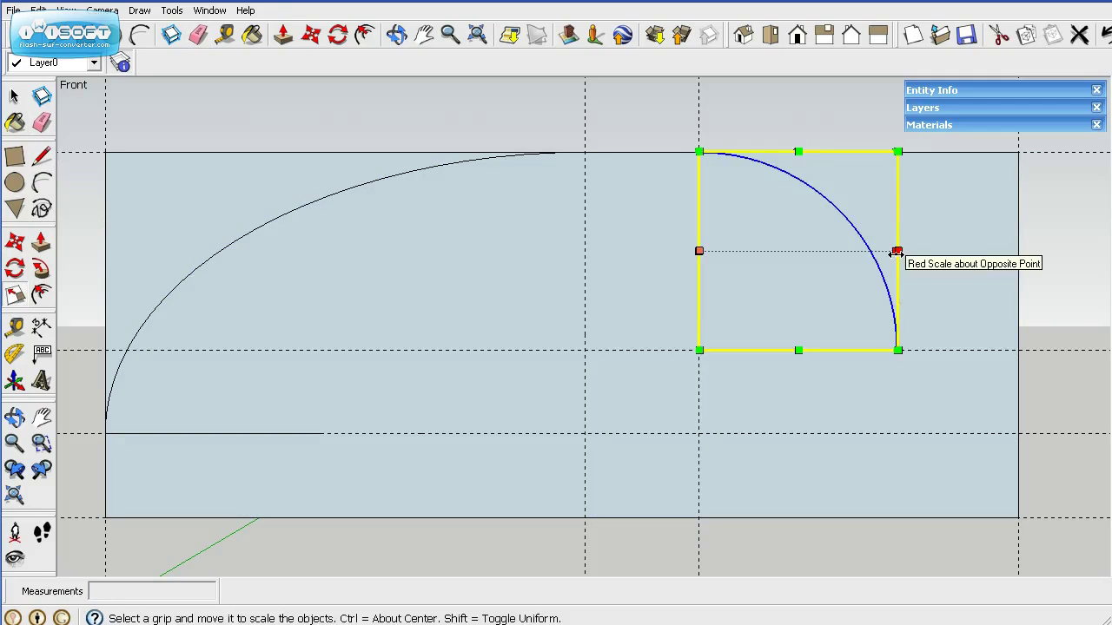
pyautogui.moveTo(896, 251); pyautogui.dragTo(1017, 276)
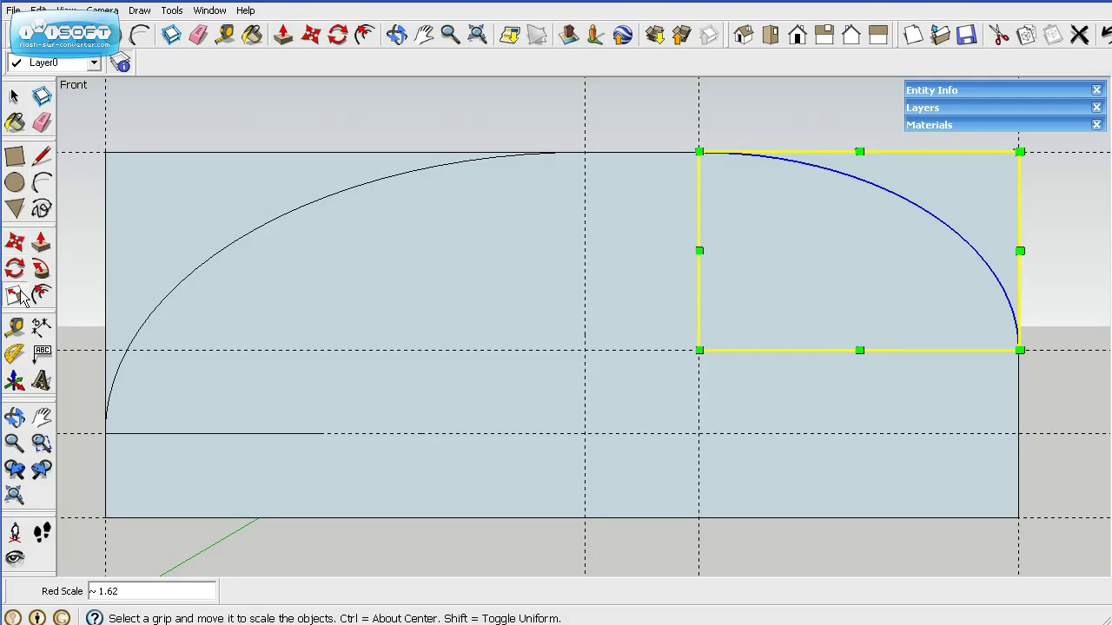
# Add a vertical guide 30" in from the rectangle's right edge and draw a 2' 6" radius circle centred where it crosses the 22" guide.
pyautogui.click(14, 328)
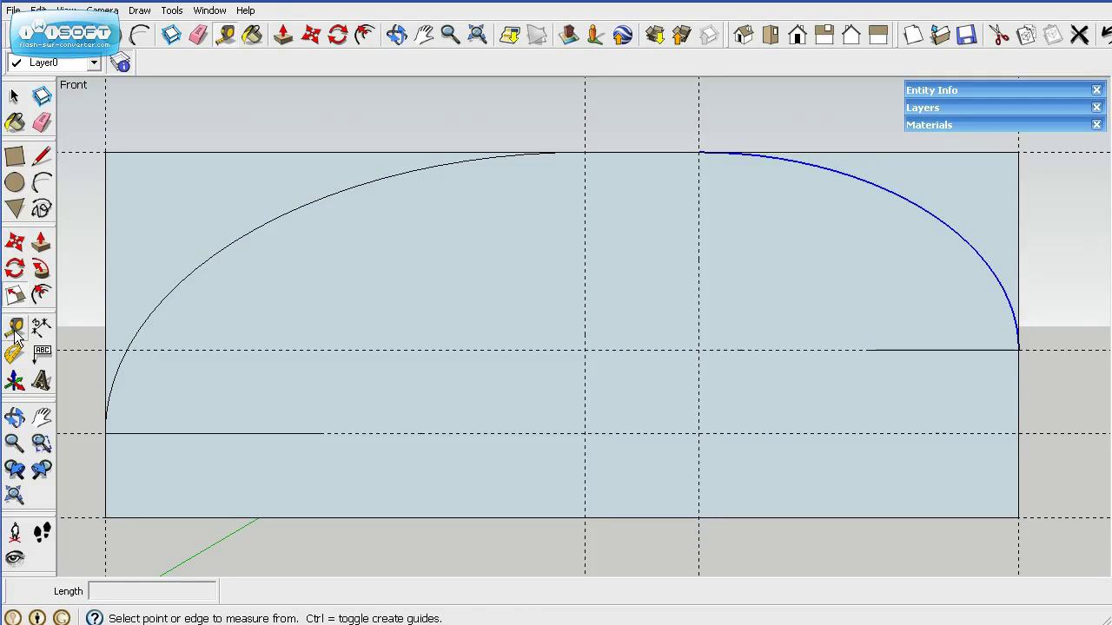
pyautogui.click(1019, 375)
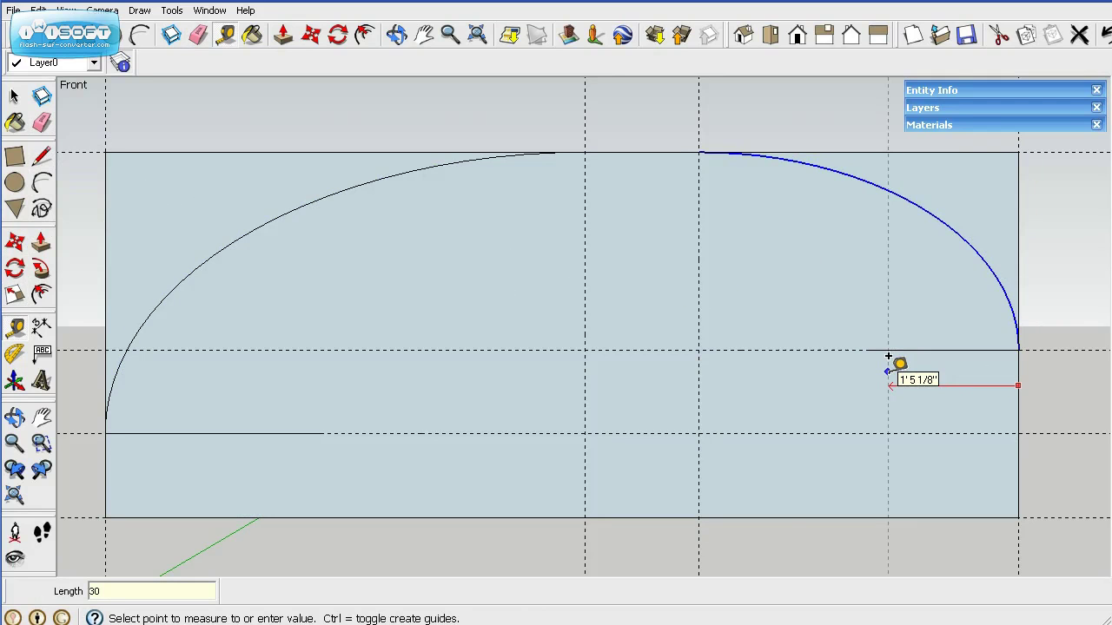
pyautogui.write('30')
pyautogui.press('Return')
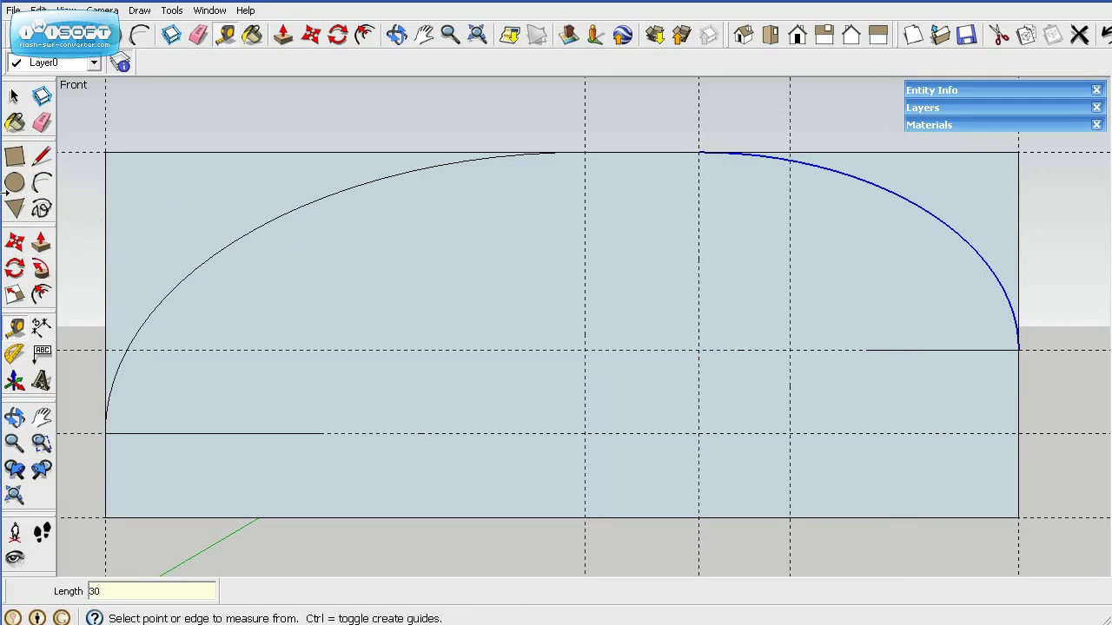
pyautogui.click(15, 182)
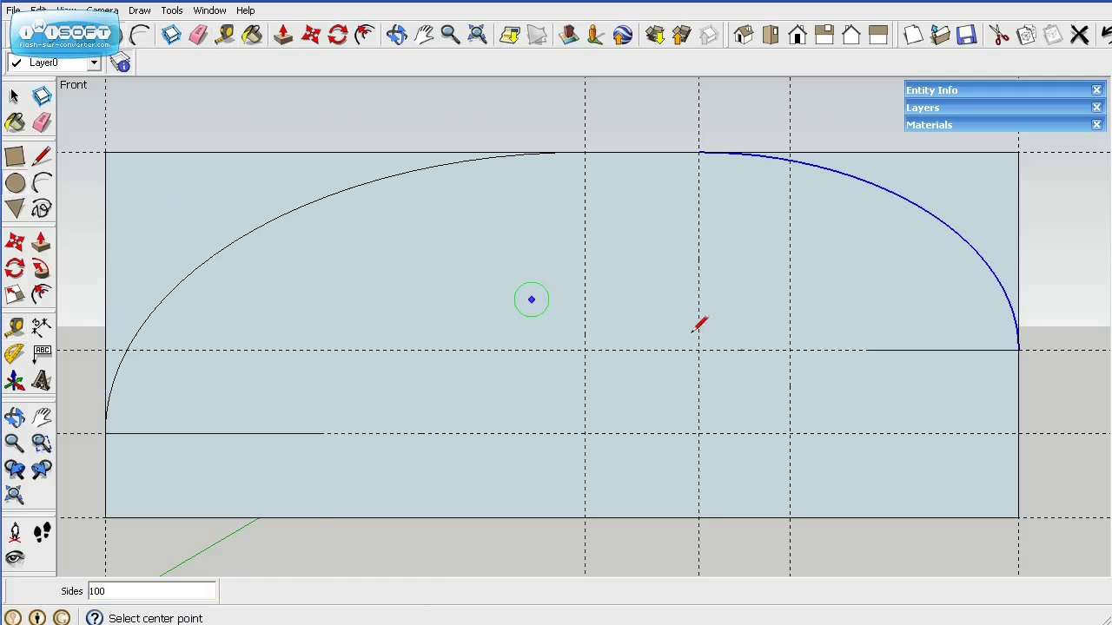
pyautogui.click(790, 350)
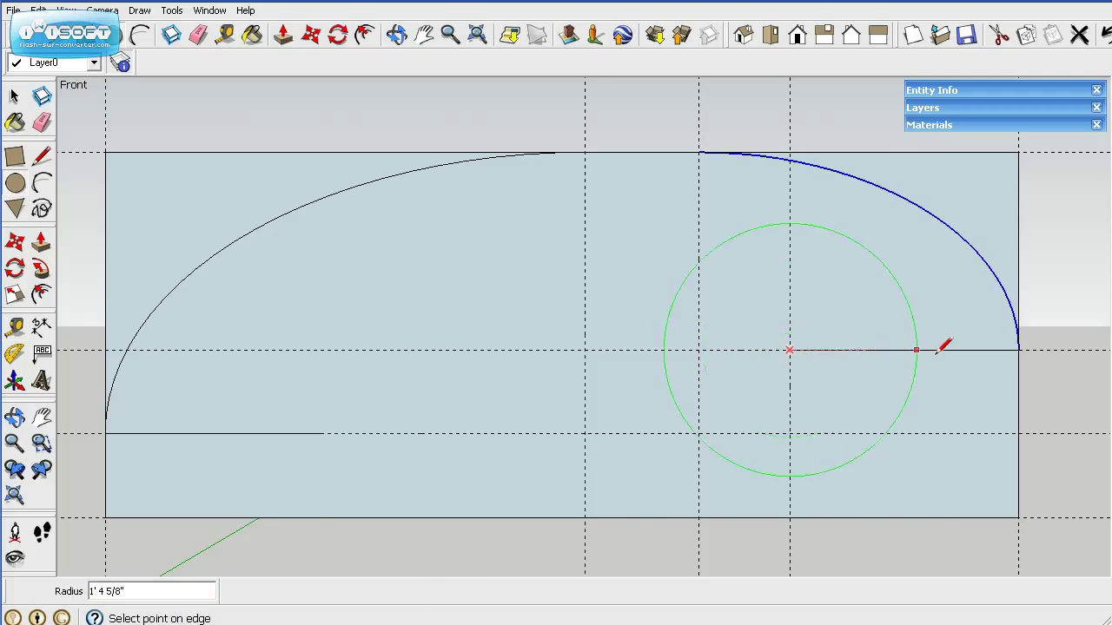
pyautogui.click(1018, 350)
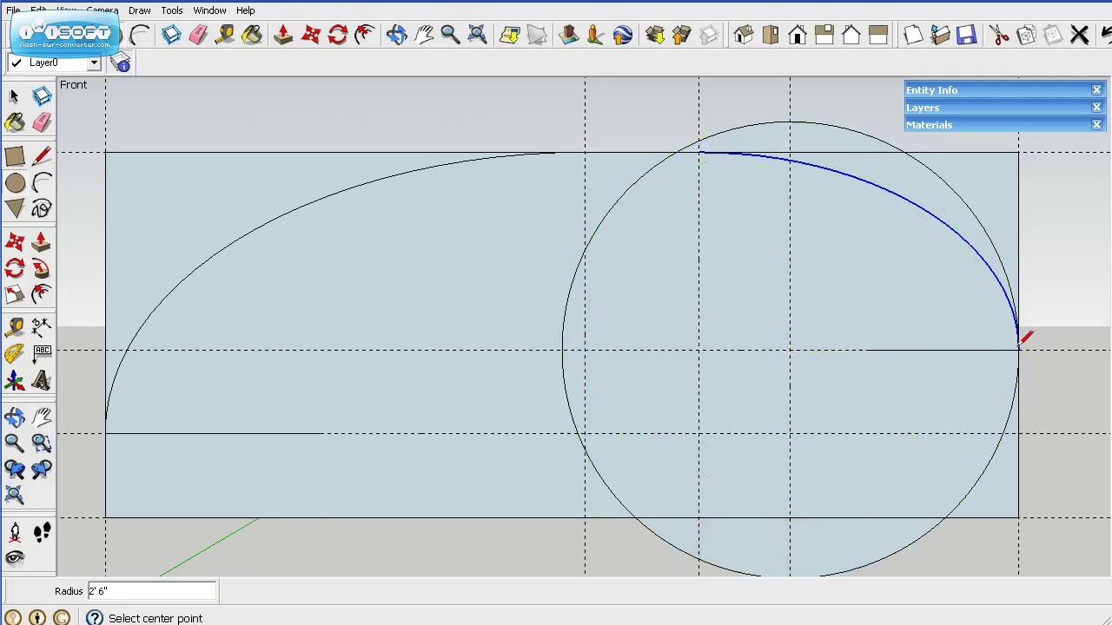
# Erase all of the 2' 6" circle except its lower-right arc inside the rectangle, plus the leftover line and guide 11" above the bottom edge.
pyautogui.click(42, 122)
pyautogui.click(784, 121)
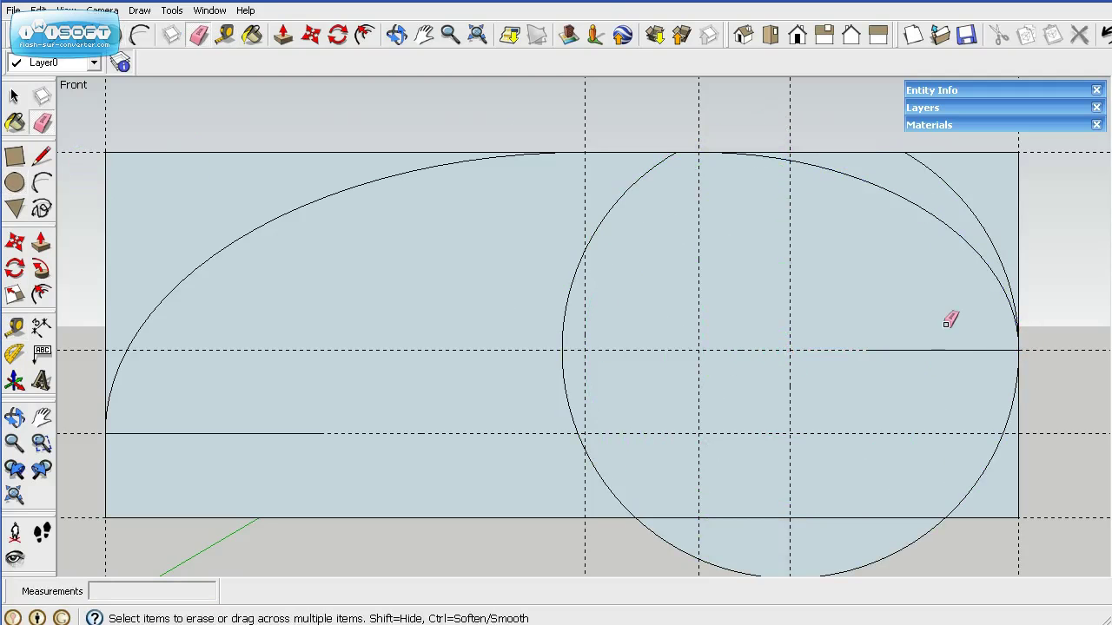
pyautogui.click(974, 227)
pyautogui.click(888, 561)
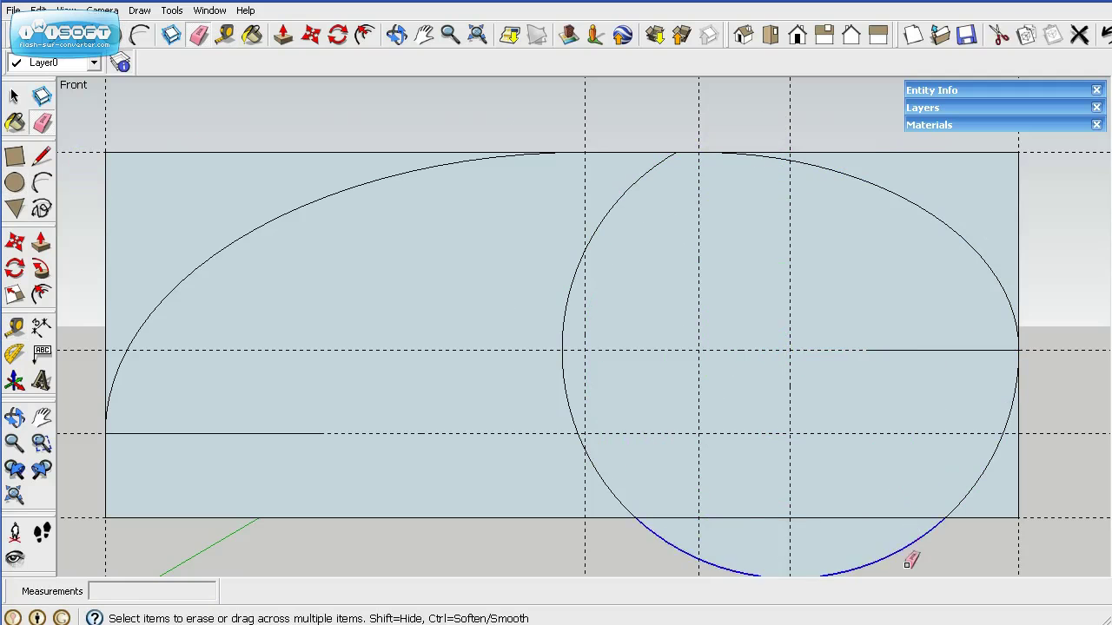
pyautogui.click(597, 475)
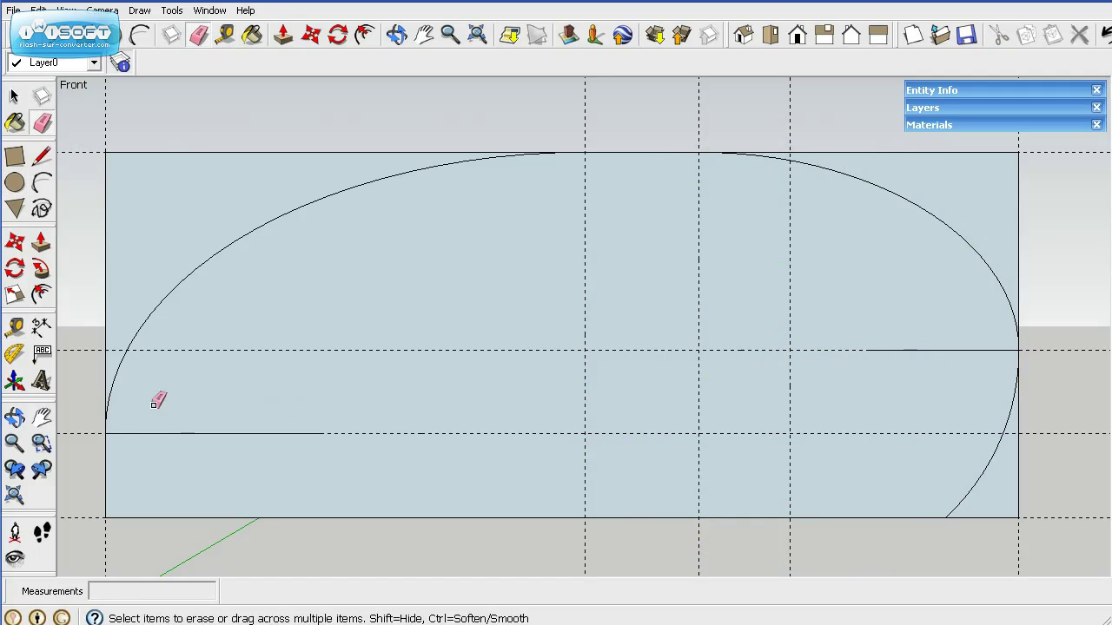
pyautogui.click(174, 432)
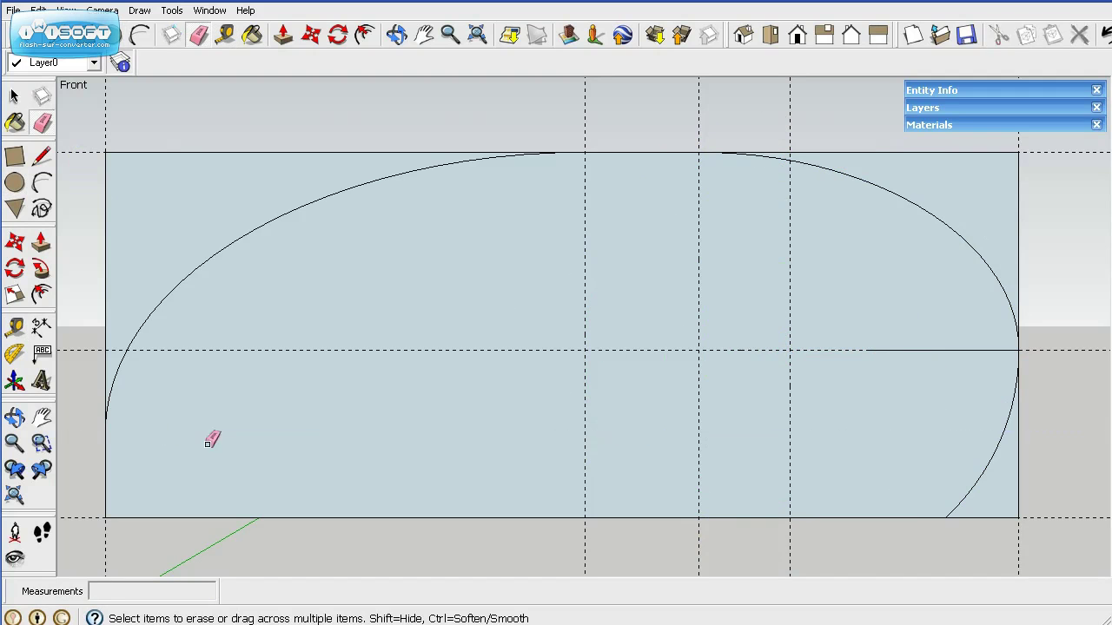
# Add a horizontal guide 11" above the rectangle's bottom edge and a vertical guide 30" in from its left edge.
pyautogui.click(14, 330)
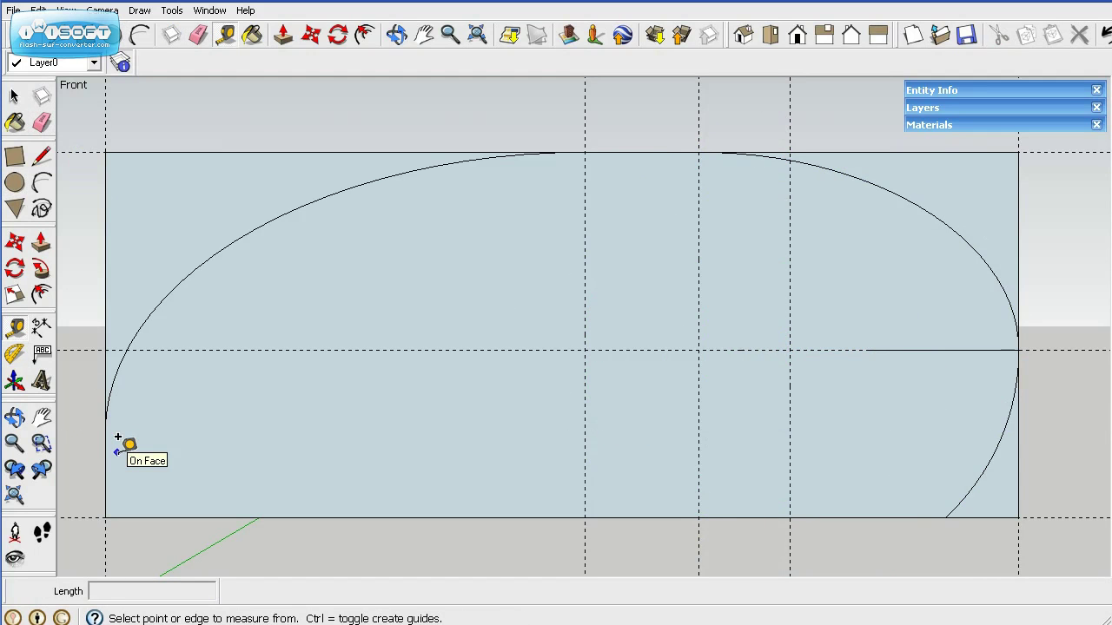
pyautogui.click(167, 518)
pyautogui.press('Return')
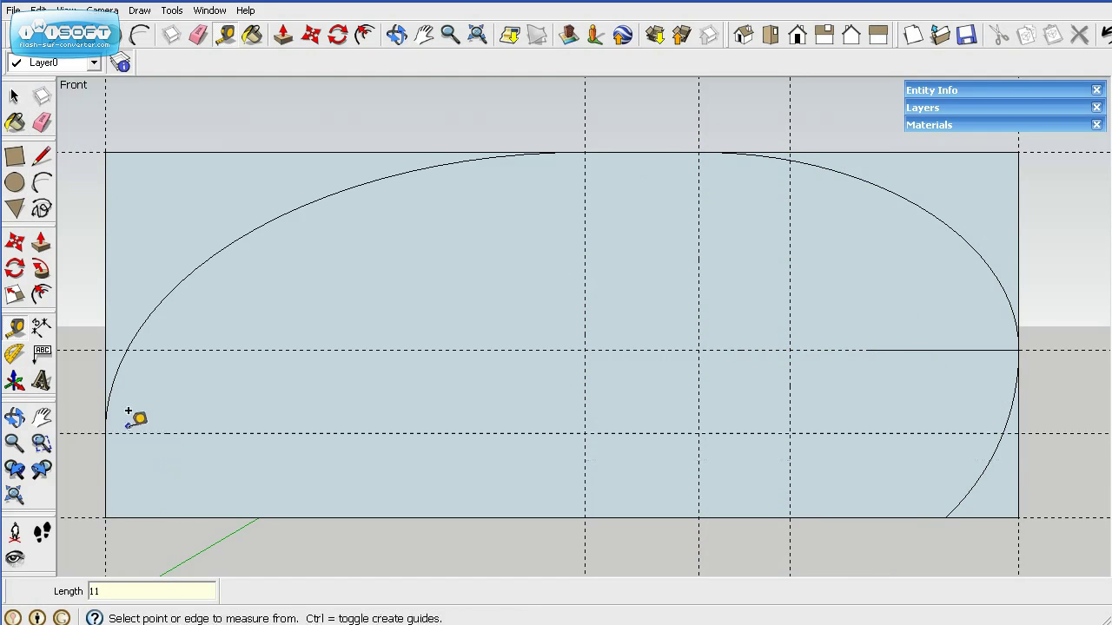
pyautogui.click(105, 474)
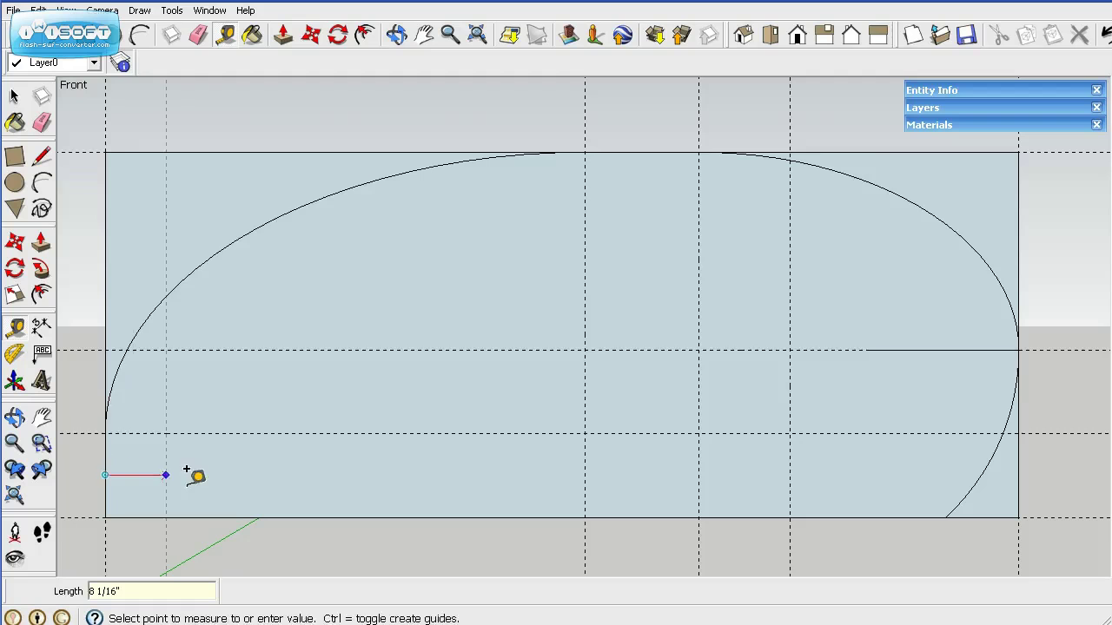
pyautogui.write('30')
pyautogui.press('Return')
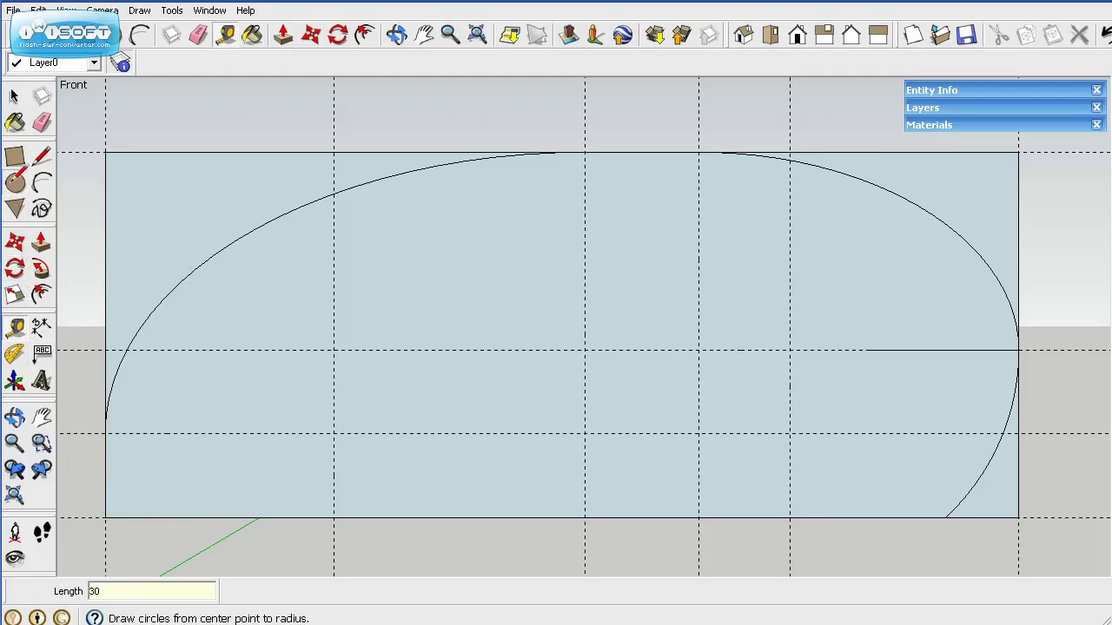
# Draw a 2' 6" radius circle centred where the 11" and left 30" guides cross, and erase all but its lower-left arc inside the rectangle.
pyautogui.click(14, 181)
pyautogui.click(333, 433)
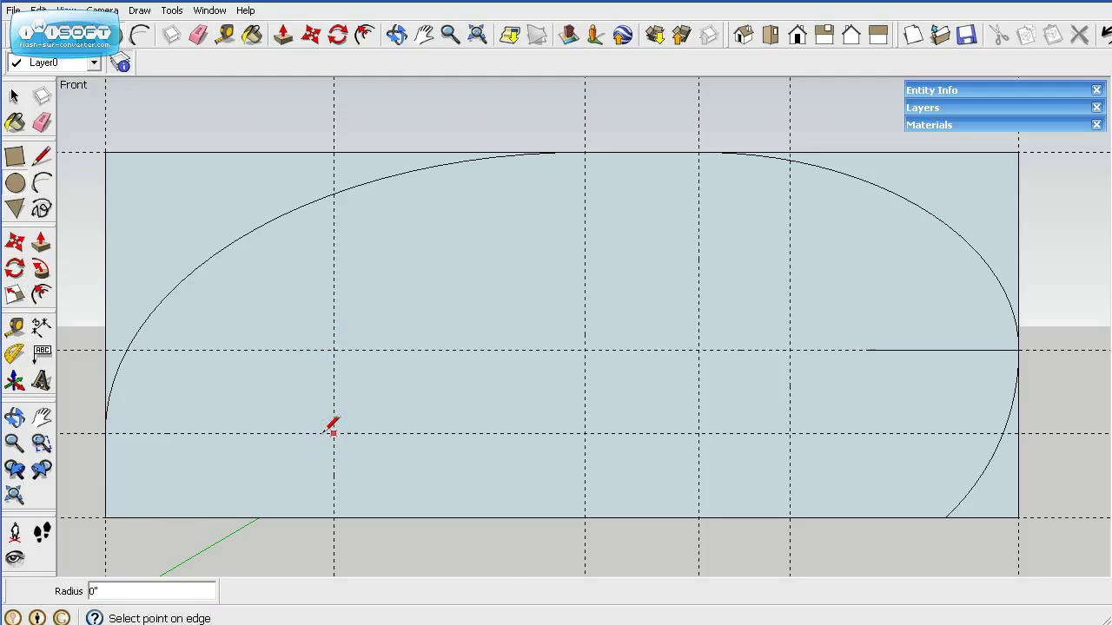
pyautogui.click(107, 432)
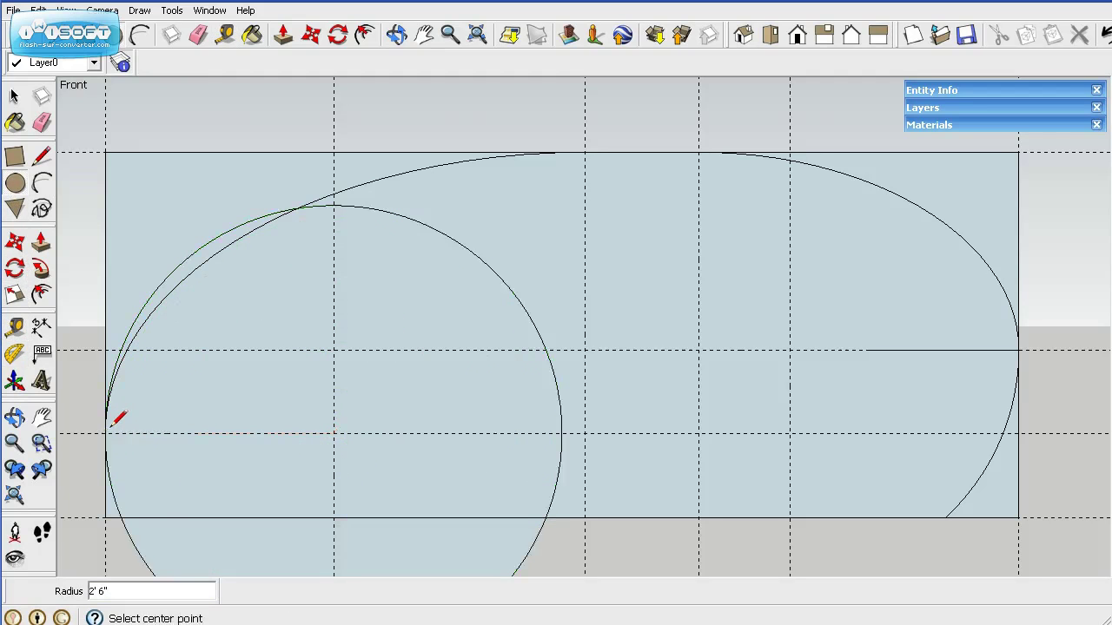
pyautogui.click(42, 122)
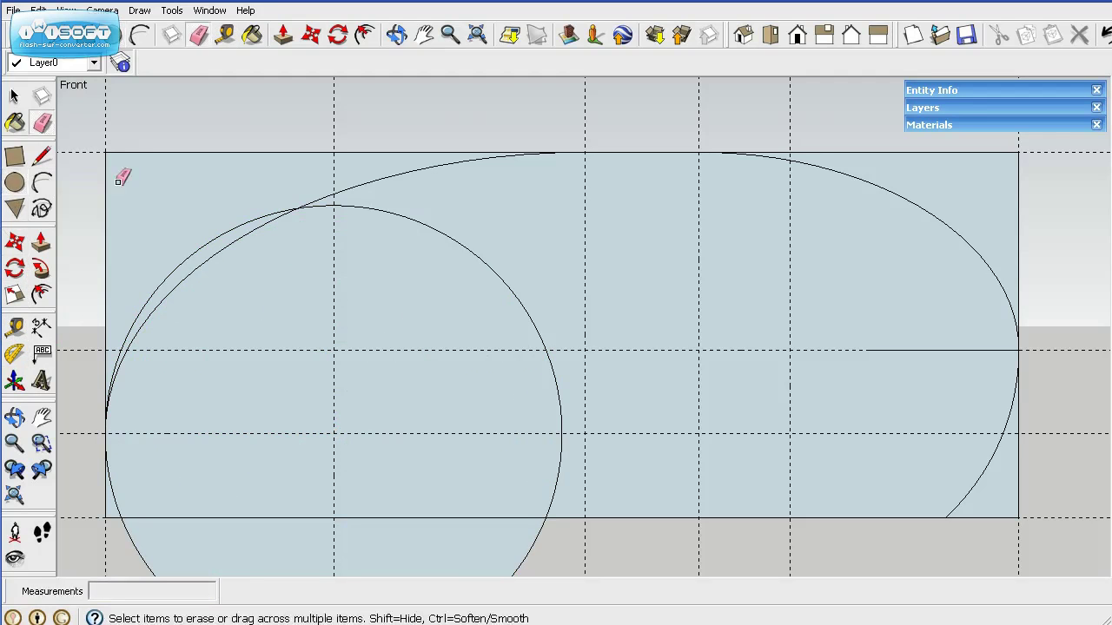
pyautogui.click(196, 242)
pyautogui.click(449, 233)
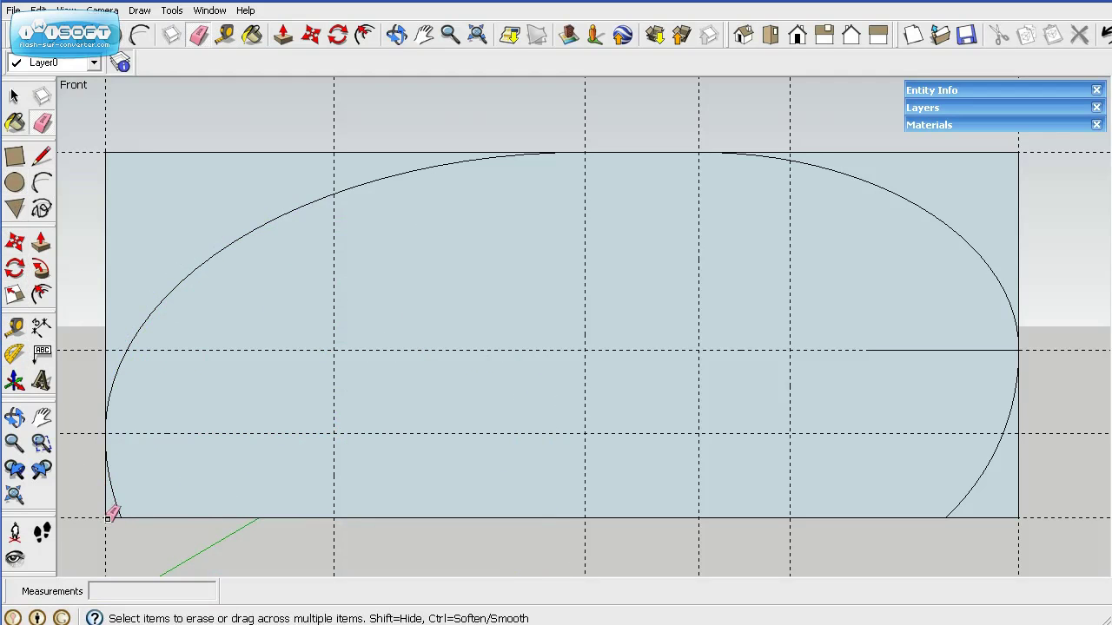
# Erase the rectangle's edges outside the curved profile at all four corners.
pyautogui.moveTo(107, 519); pyautogui.dragTo(106, 495)
pyautogui.moveTo(111, 193)
pyautogui.mouseDown()
pyautogui.moveTo(144, 154)
pyautogui.moveTo(528, 144)
pyautogui.mouseUp()
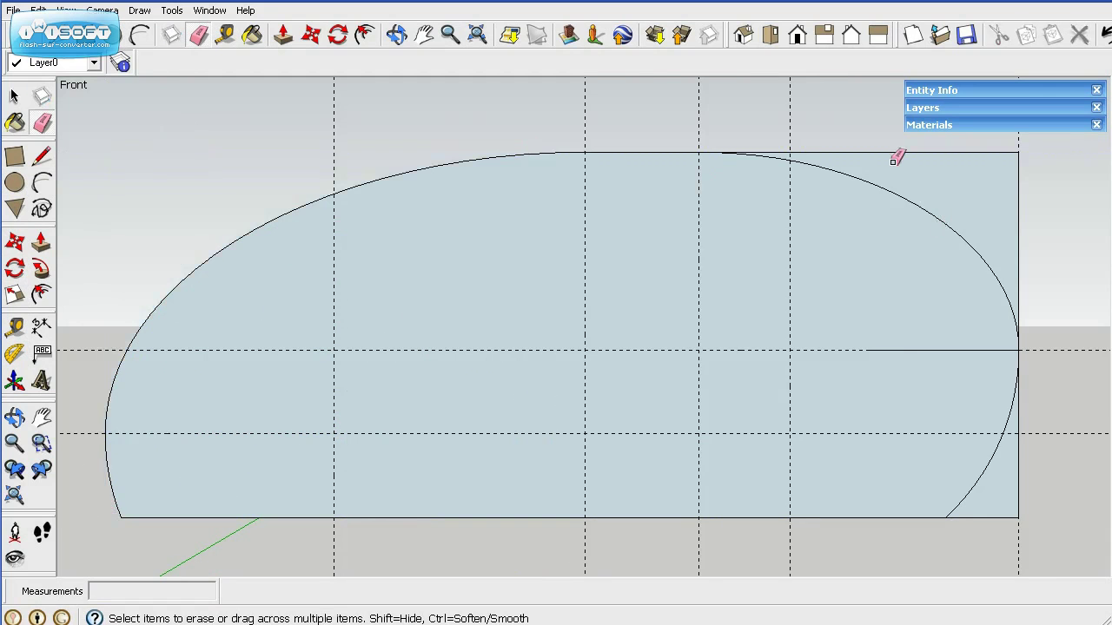
pyautogui.moveTo(983, 155)
pyautogui.mouseDown()
pyautogui.moveTo(1030, 191)
pyautogui.moveTo(990, 149)
pyautogui.mouseUp()
pyautogui.moveTo(1023, 422)
pyautogui.mouseDown()
pyautogui.moveTo(1020, 472)
pyautogui.moveTo(989, 518)
pyautogui.mouseUp()
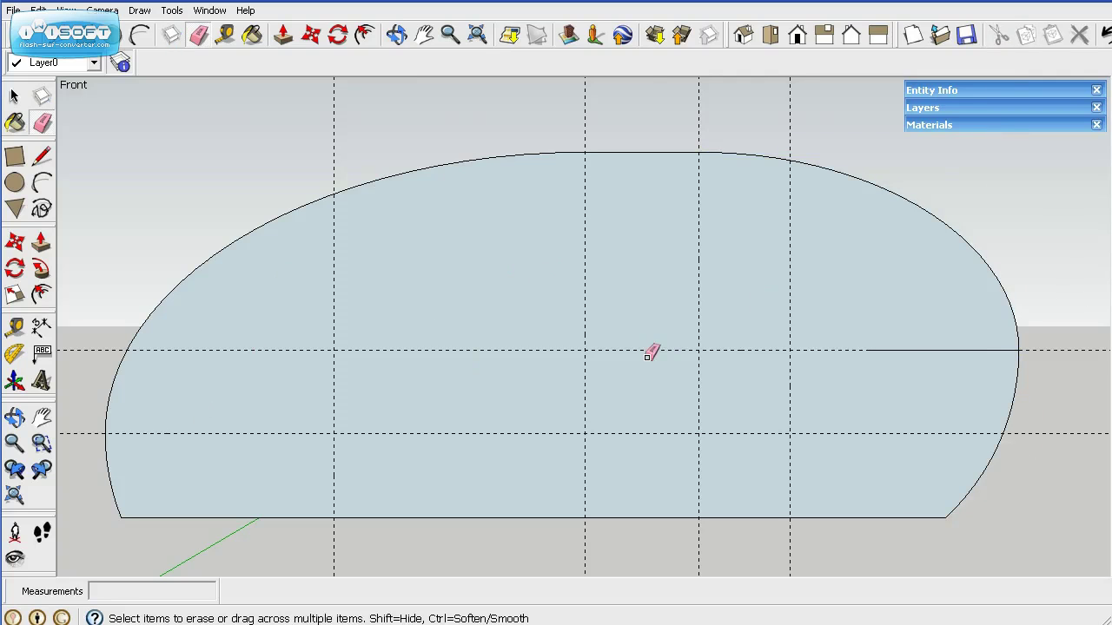
# Erase the leftover line inside the profile at its right side and delete all guides.
pyautogui.moveTo(908, 341); pyautogui.dragTo(906, 349)
pyautogui.click(333, 319)
pyautogui.moveTo(38, 10)
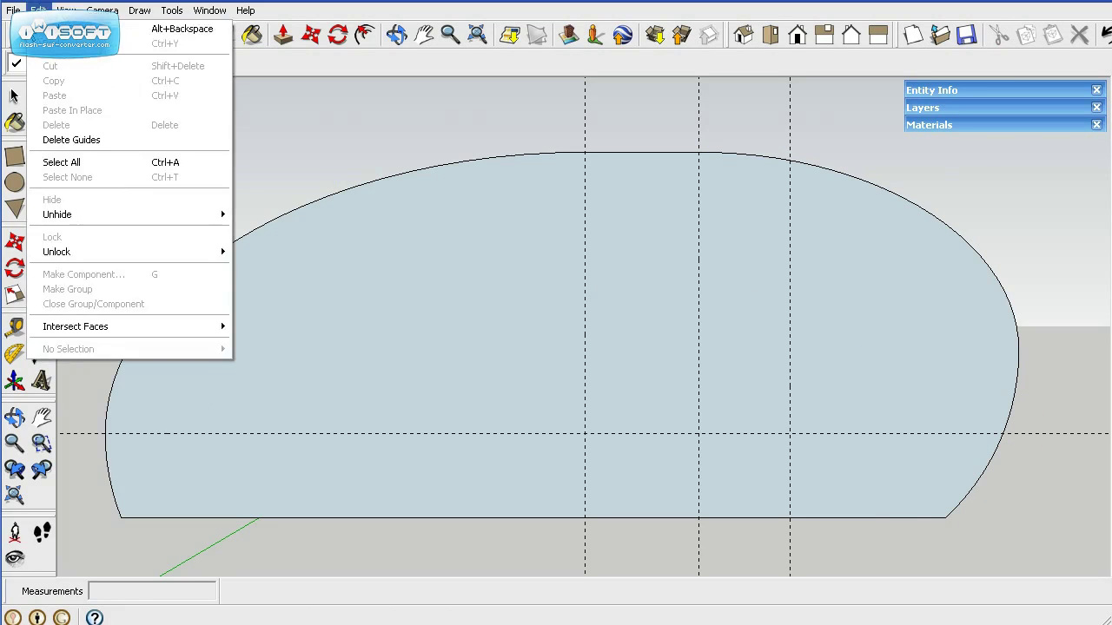
pyautogui.click(72, 143)
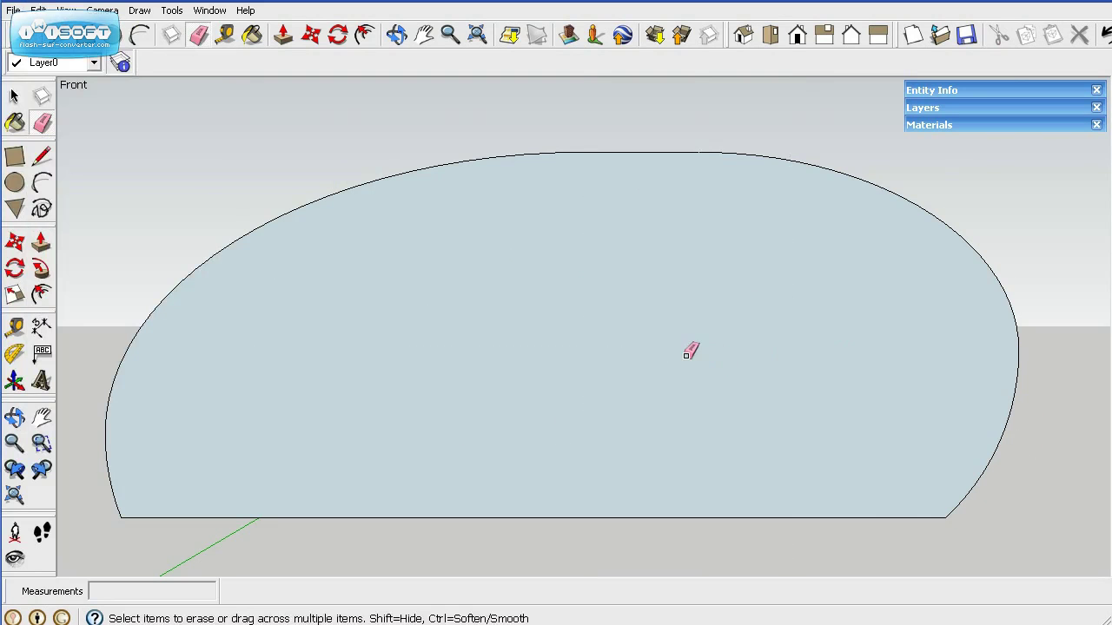